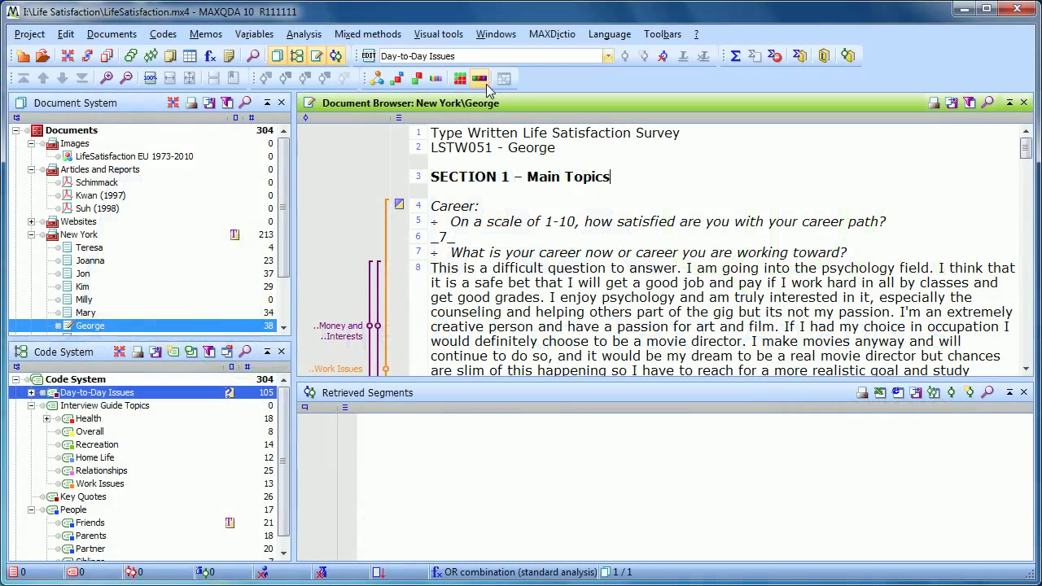
# Open the Visual tools menu for the LifeSatisfaction project
pyautogui.click(439, 34)
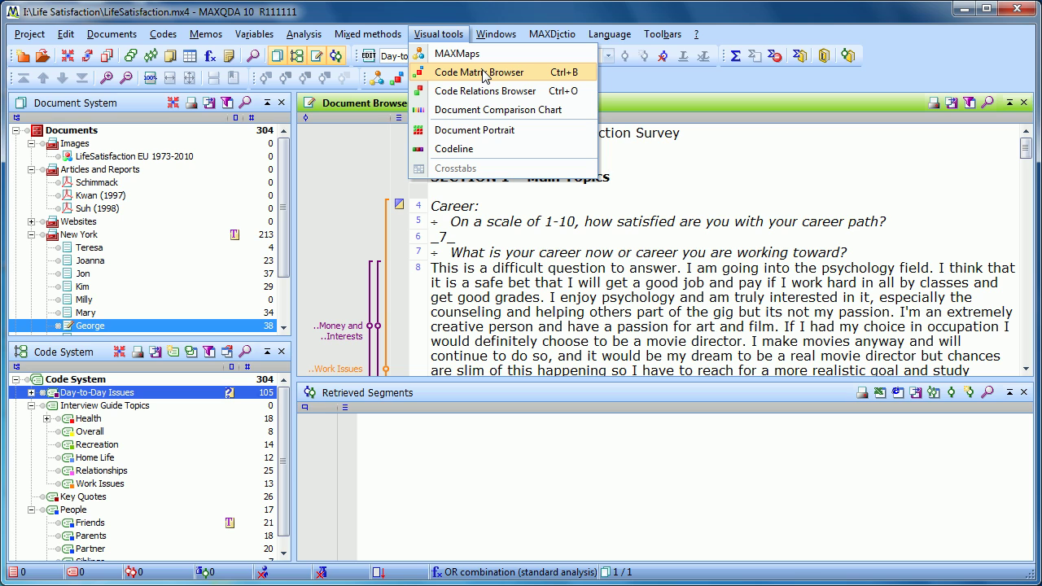
# Open the Code Matrix Browser and expand, then collapse, the Day-to-Day Issues code
pyautogui.click(484, 73)
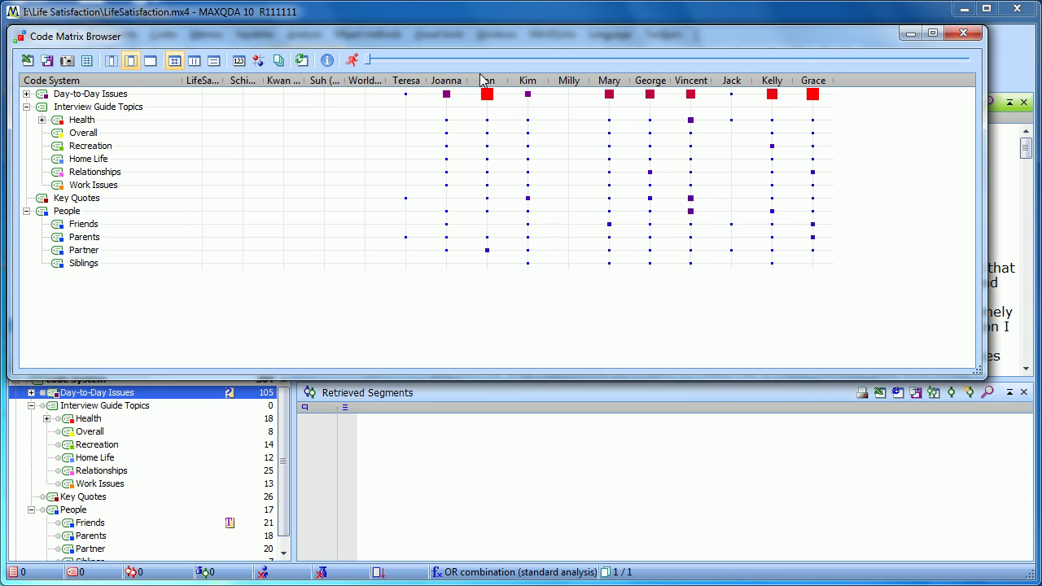
pyautogui.click(26, 95)
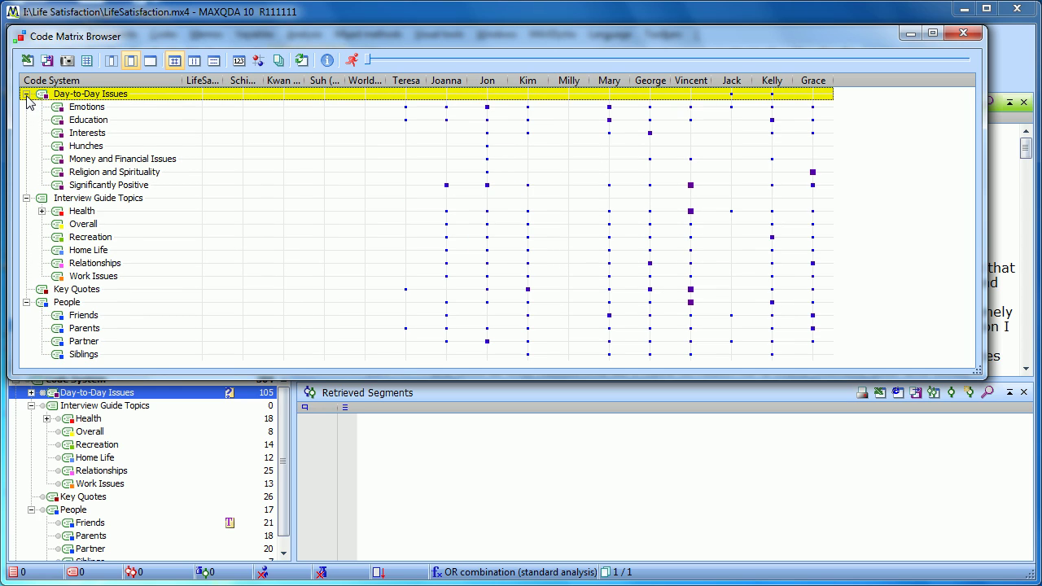
pyautogui.click(27, 95)
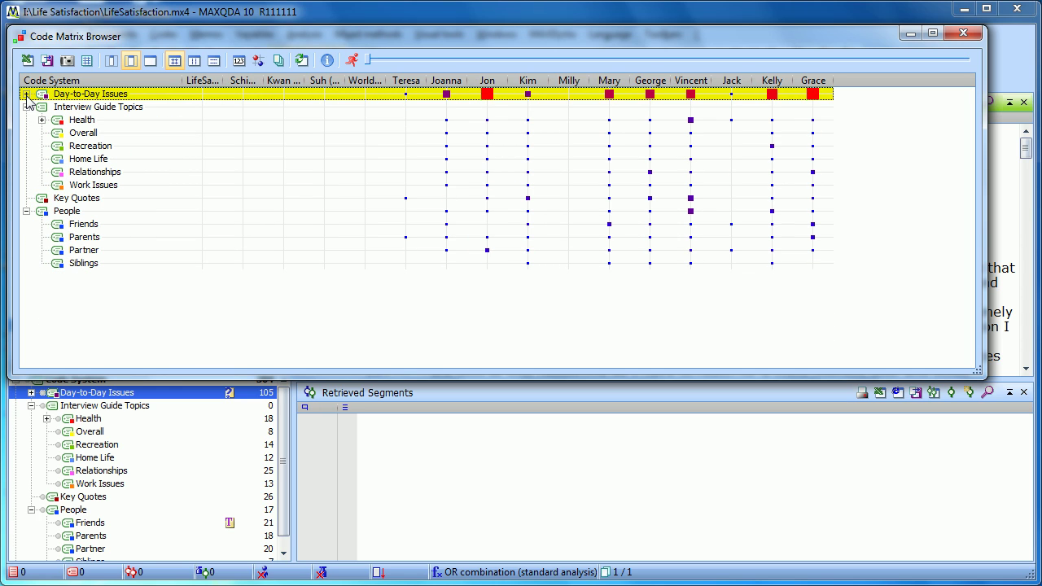
# Highlight the Health, Recreation, Work Issues, Friends and Parents rows across documents
pyautogui.click(72, 122)
pyautogui.click(75, 147)
pyautogui.click(75, 186)
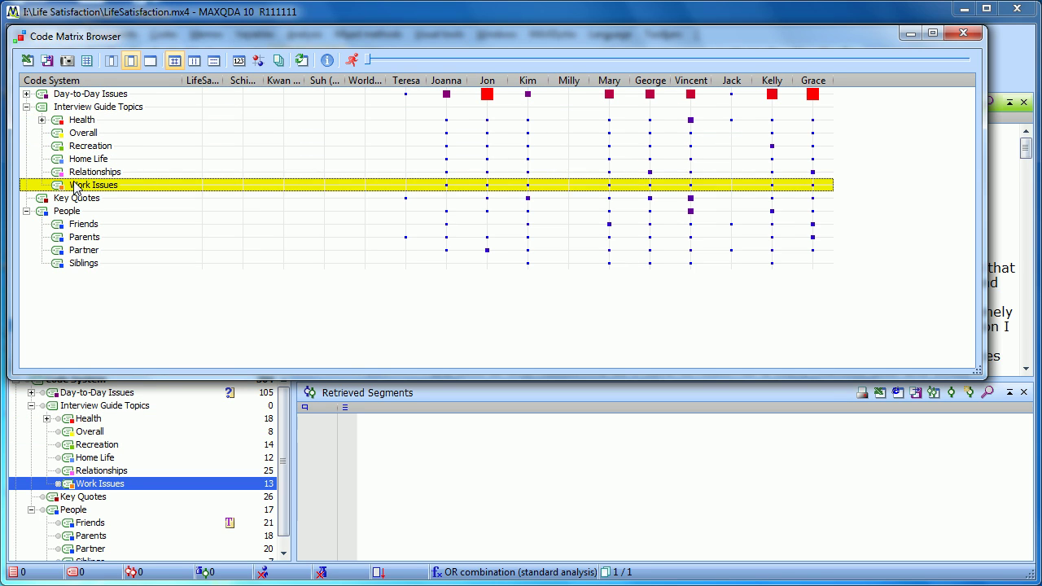
pyautogui.click(75, 225)
pyautogui.click(76, 239)
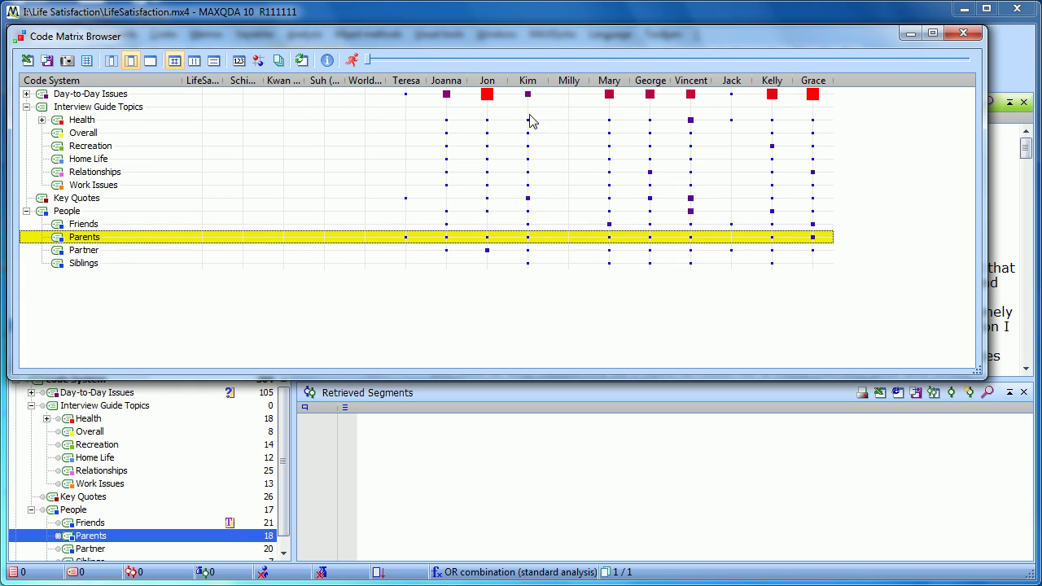
pyautogui.moveTo(814, 102)
pyautogui.click(26, 95)
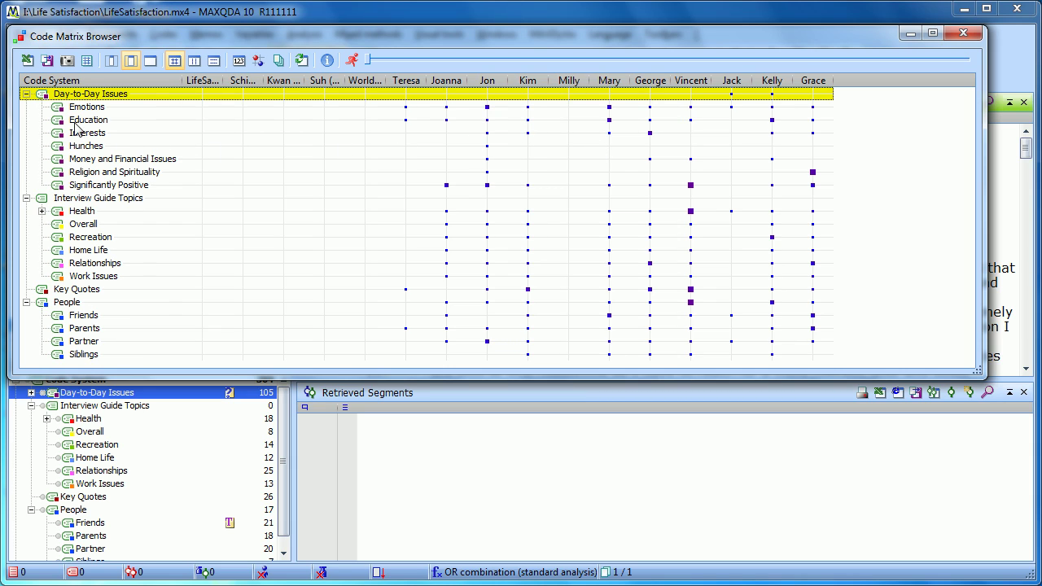
pyautogui.click(27, 95)
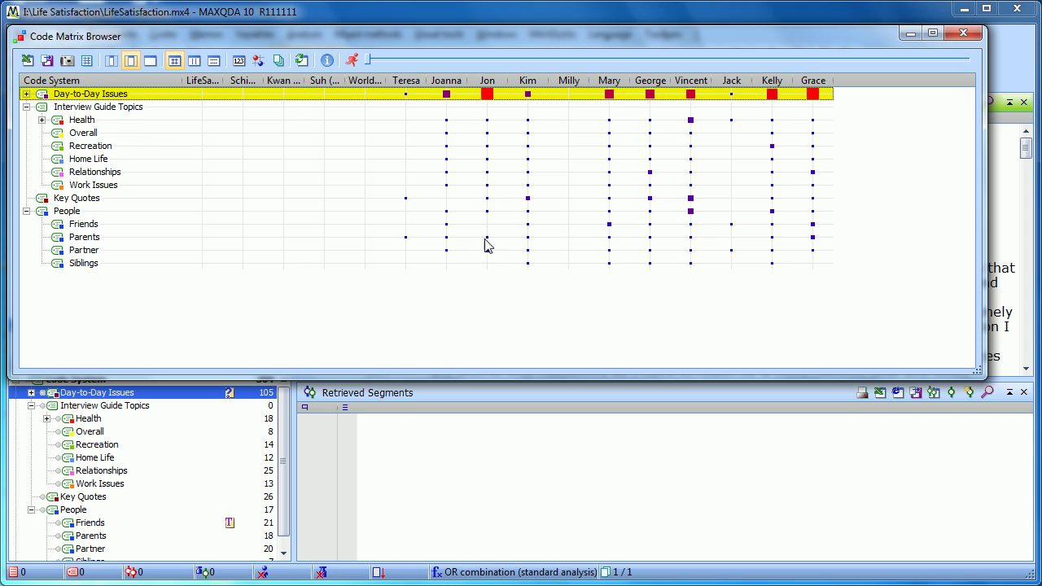
pyautogui.click(26, 94)
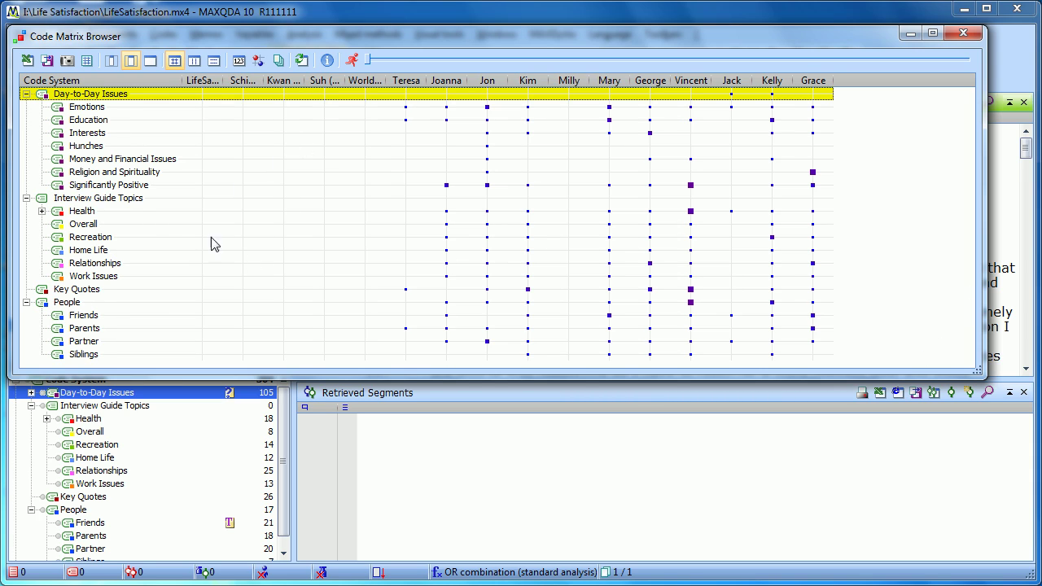
pyautogui.click(122, 219)
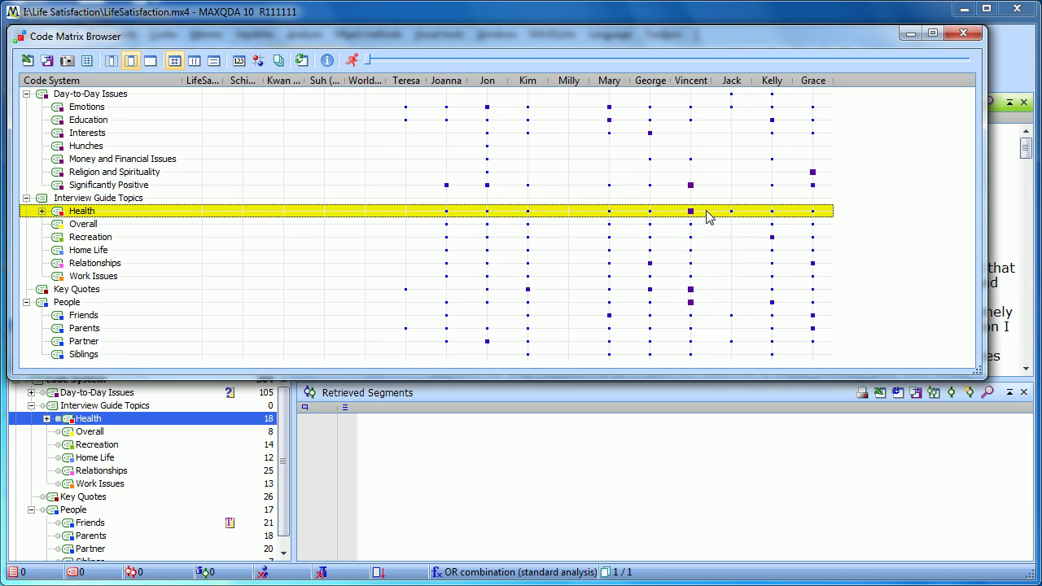
pyautogui.moveTo(707, 234)
pyautogui.moveTo(384, 219)
pyautogui.moveTo(340, 253)
pyautogui.moveTo(488, 232)
pyautogui.moveTo(529, 294)
pyautogui.click(100, 317)
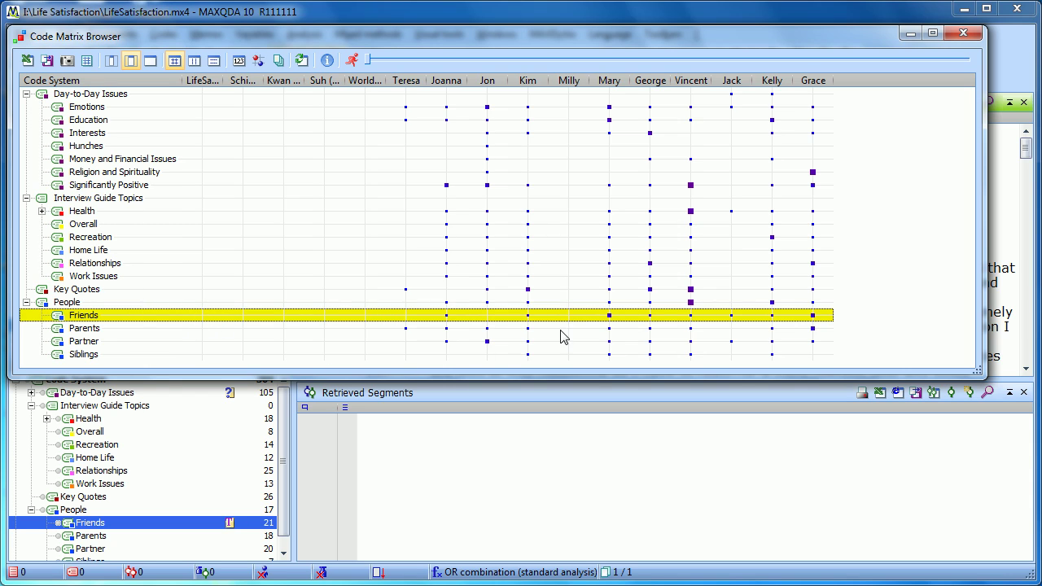
pyautogui.moveTo(611, 316)
pyautogui.moveTo(815, 323)
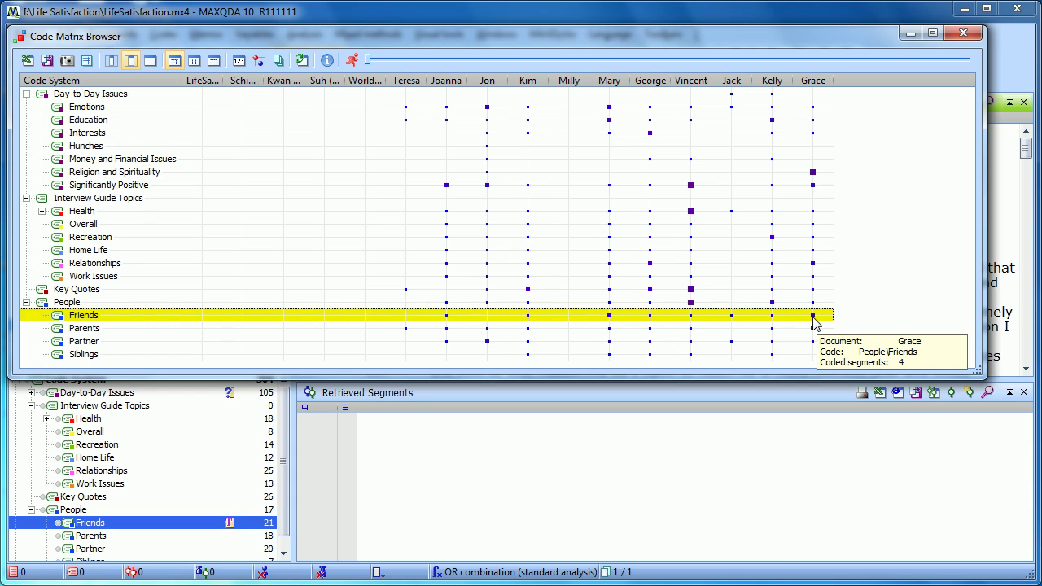
pyautogui.moveTo(425, 202)
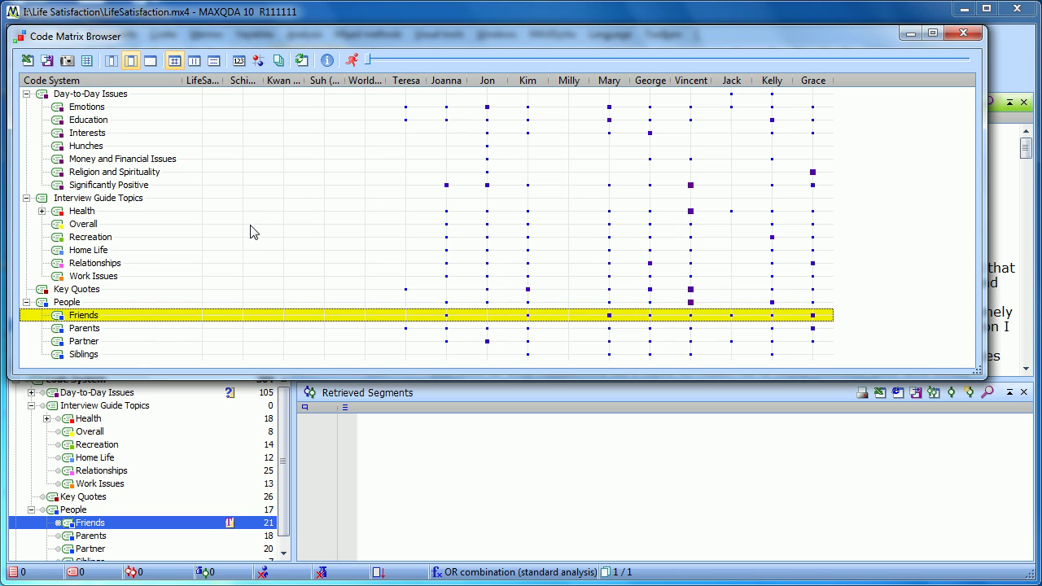
# Retrieve Mary's Friends-coded segments and widen the Retrieved Segments source column
pyautogui.doubleClick(610, 316)
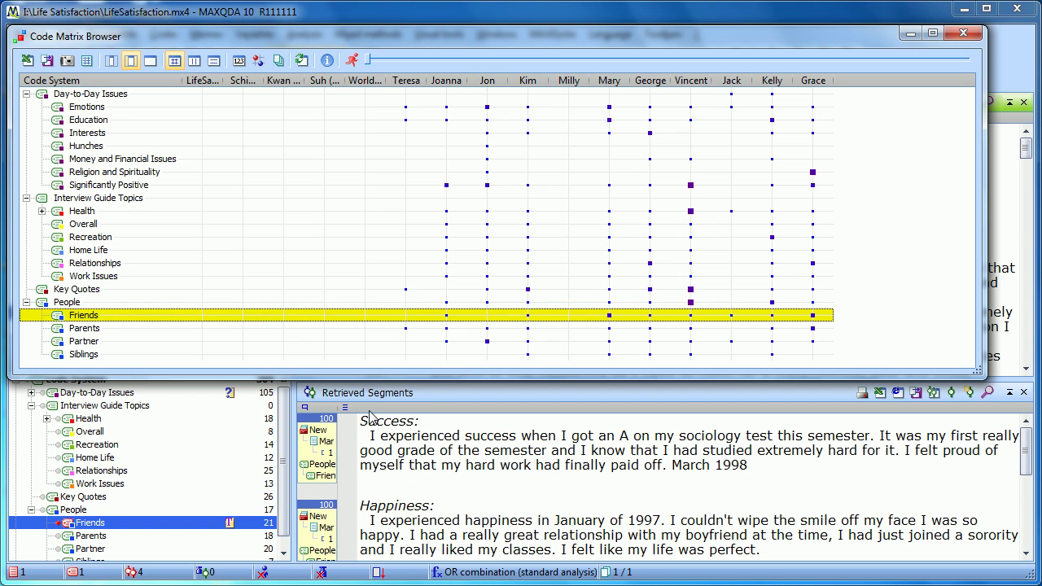
pyautogui.click(337, 408)
pyautogui.moveTo(337, 408); pyautogui.dragTo(378, 408)
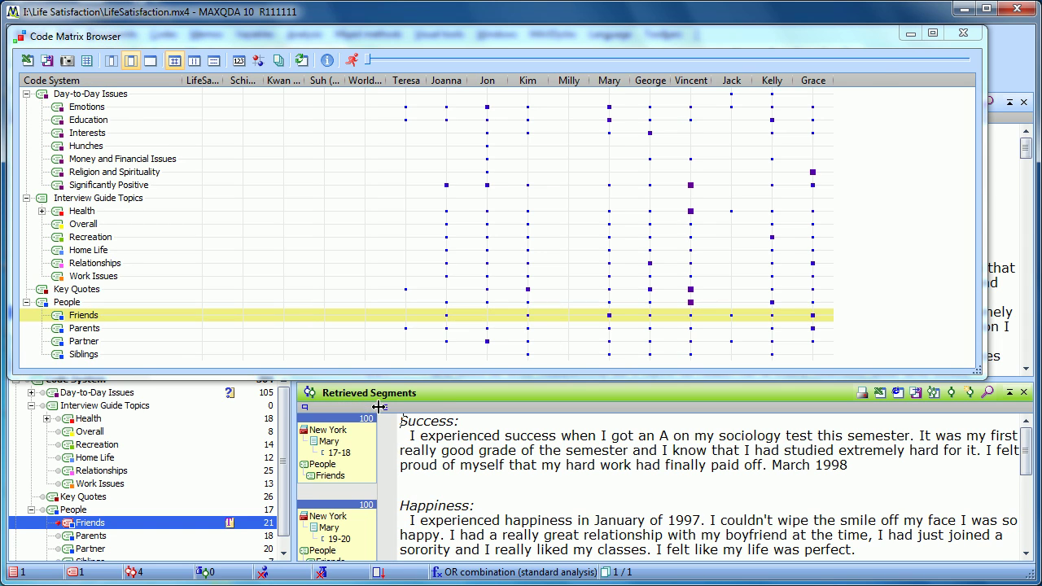
pyautogui.moveTo(1028, 447)
pyautogui.mouseDown()
pyautogui.moveTo(1031, 521)
pyautogui.moveTo(1031, 435)
pyautogui.mouseUp()
# Retrieve Joanna's Significantly Positive segments and scroll through them in Retrieved Segments
pyautogui.doubleClick(448, 193)
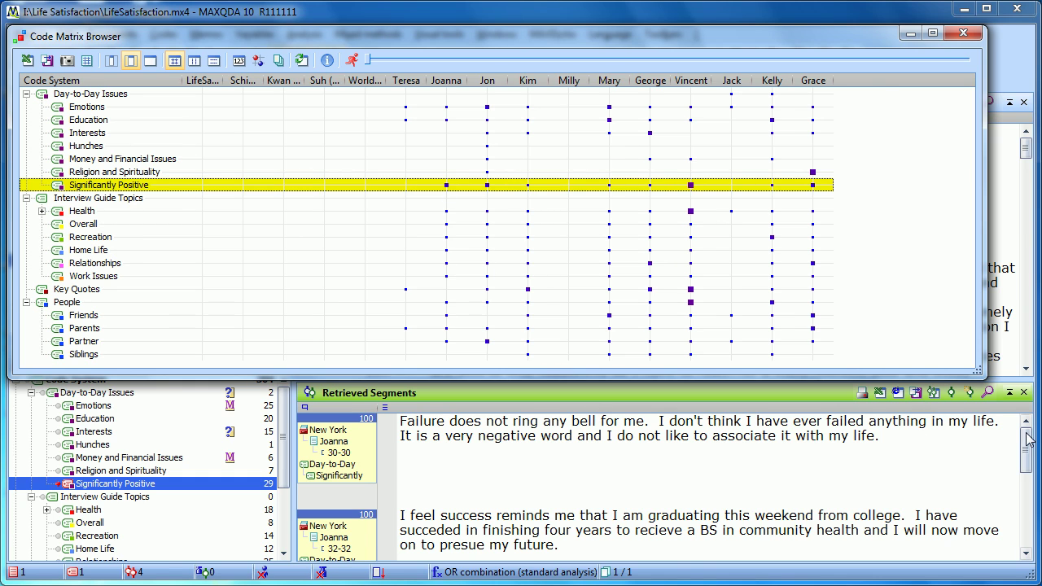
pyautogui.moveTo(1028, 450); pyautogui.dragTo(1036, 429)
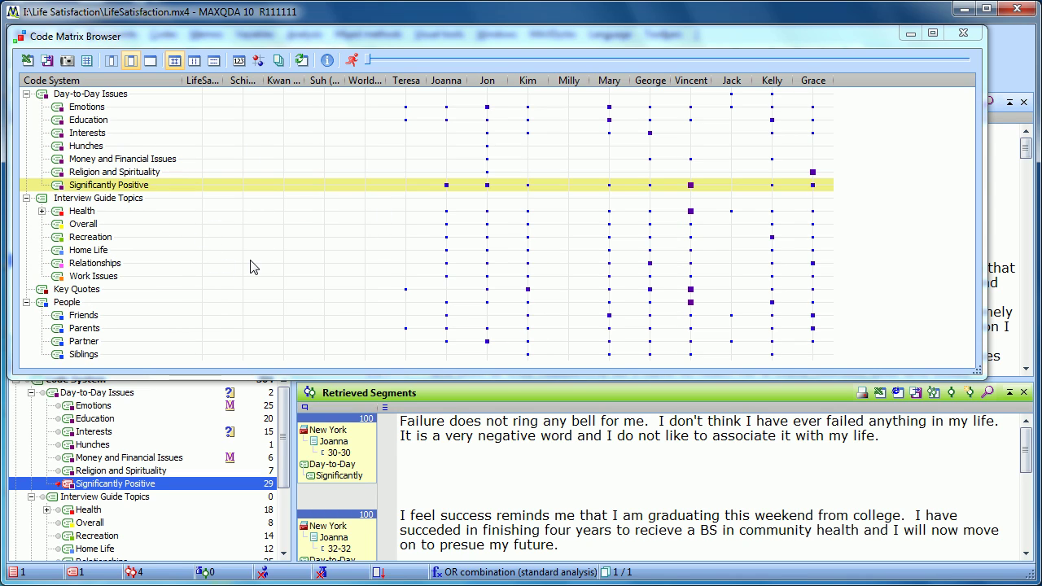
pyautogui.moveTo(251, 267)
pyautogui.moveTo(447, 195)
pyautogui.moveTo(305, 246)
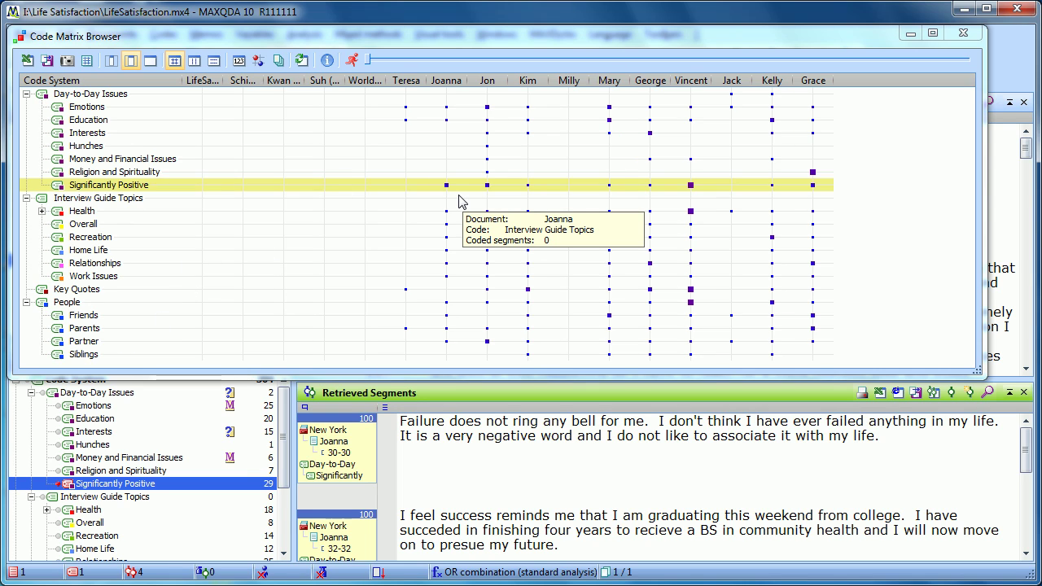
pyautogui.click(49, 63)
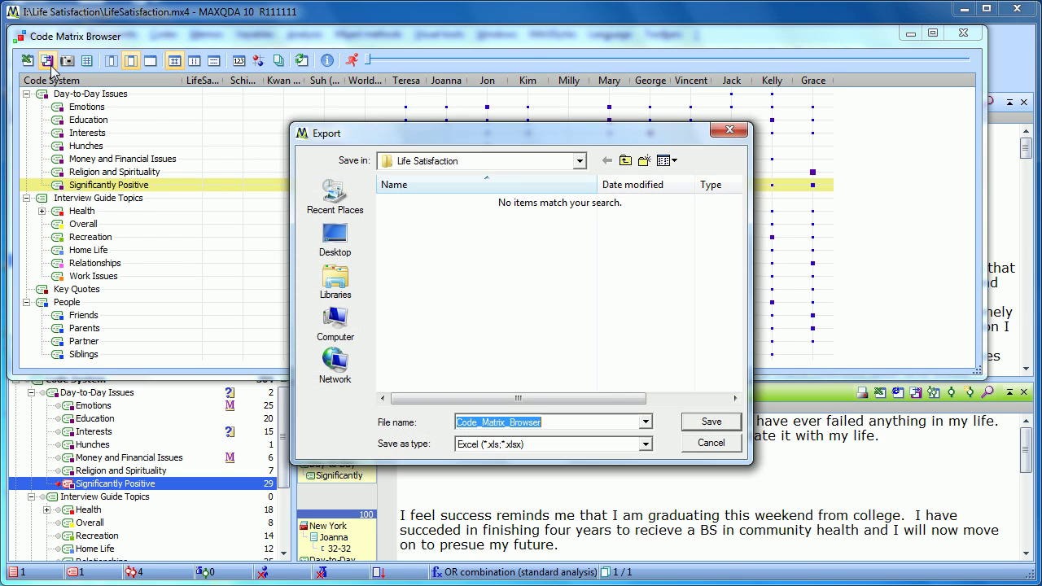
pyautogui.click(645, 444)
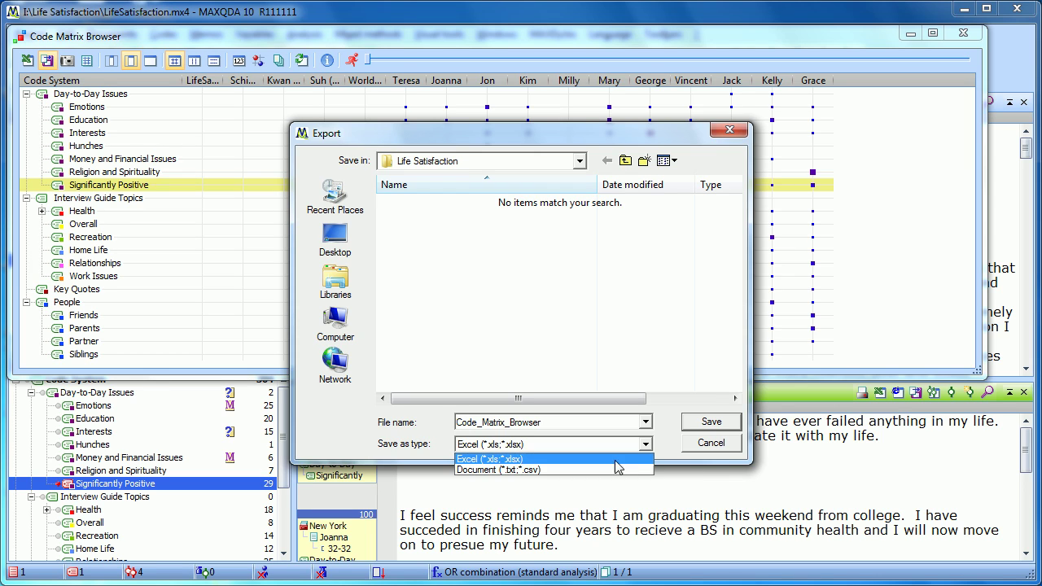
pyautogui.click(702, 447)
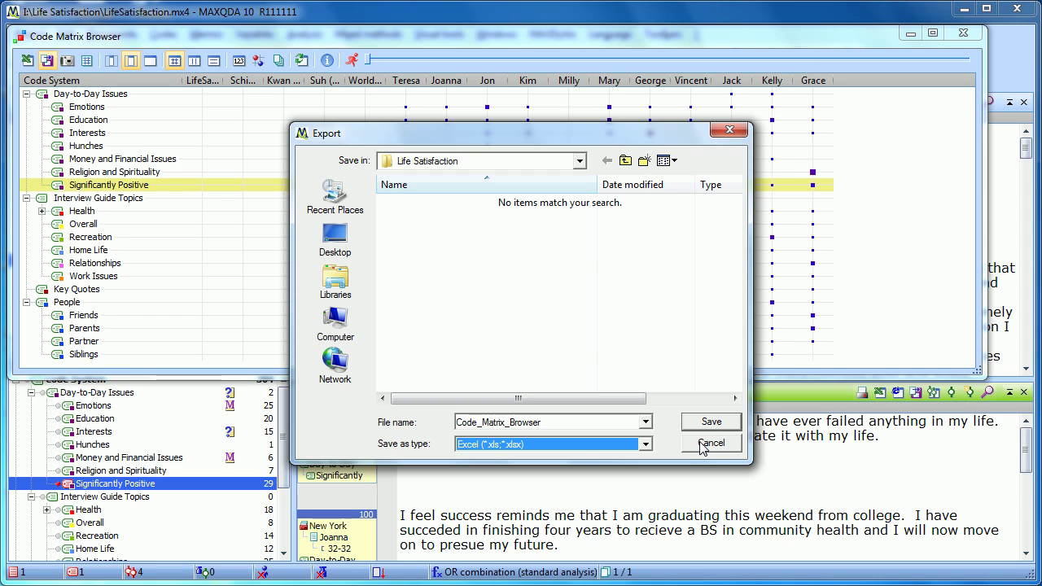
pyautogui.click(702, 447)
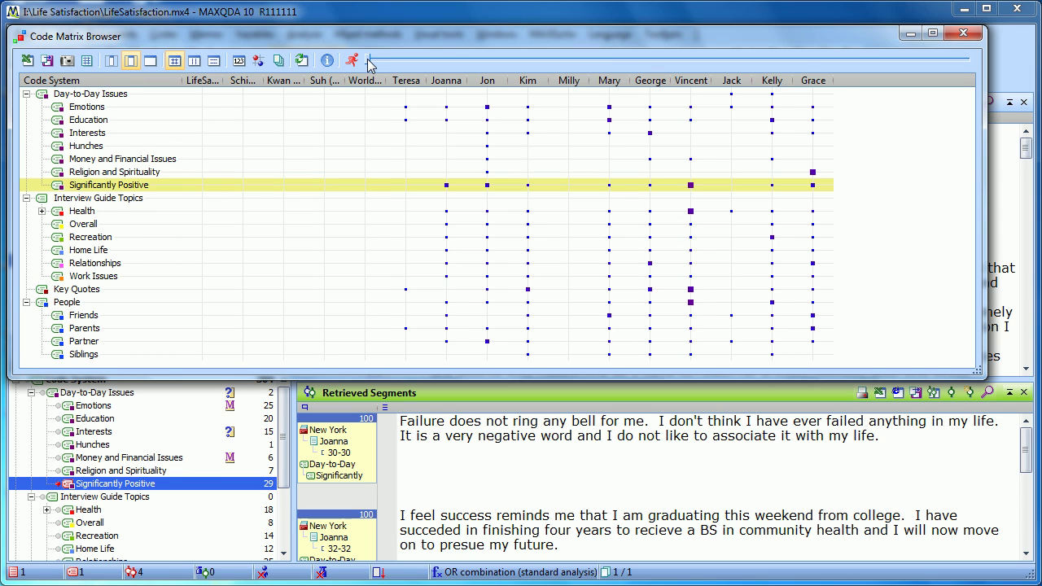
# Start the matrix at the interview columns, narrow the window, and select Day-to-Day Issues
pyautogui.moveTo(371, 62); pyautogui.dragTo(558, 63)
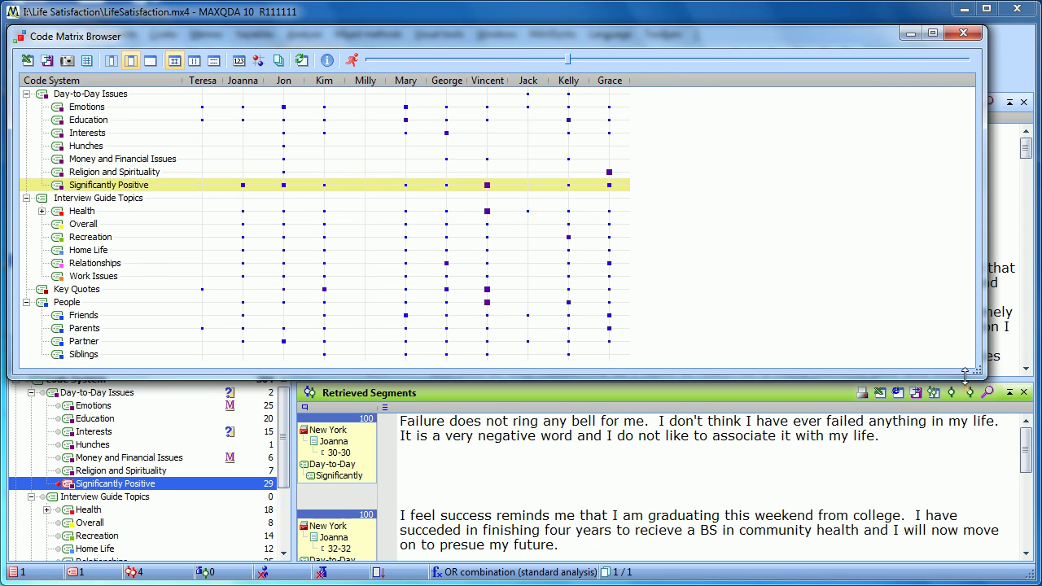
pyautogui.moveTo(978, 370); pyautogui.dragTo(643, 382)
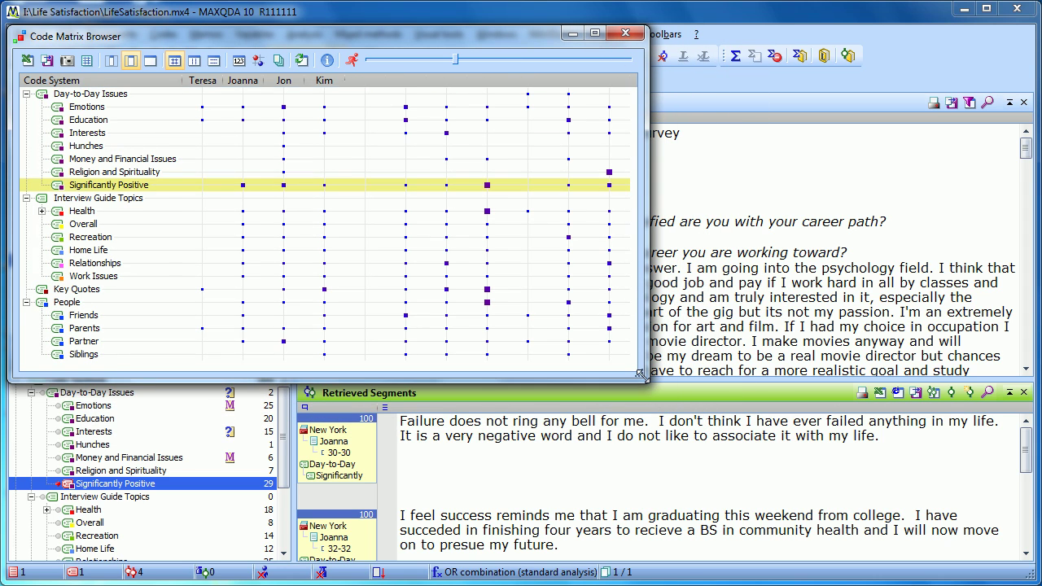
pyautogui.click(54, 95)
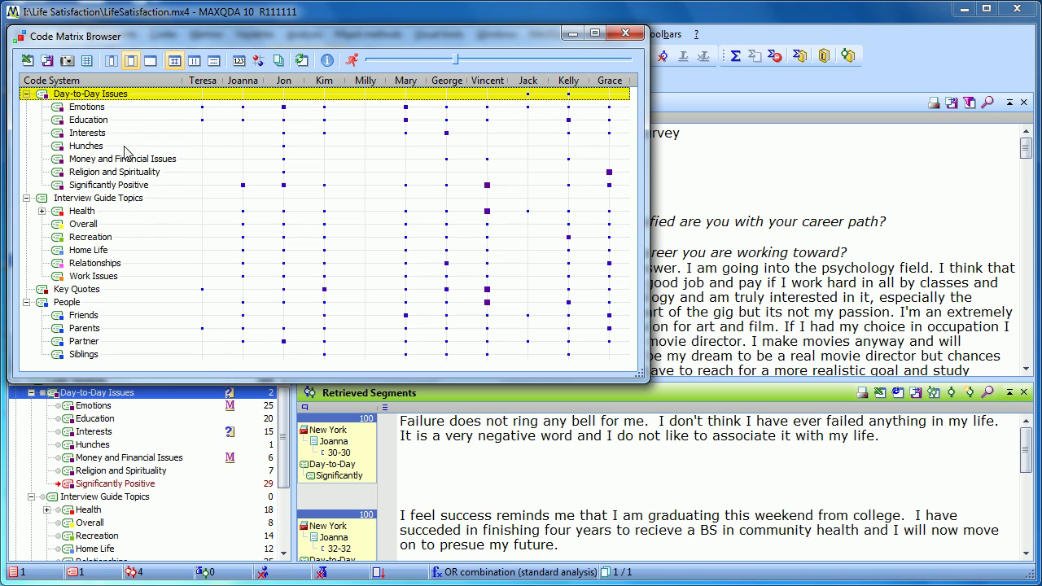
pyautogui.click(68, 60)
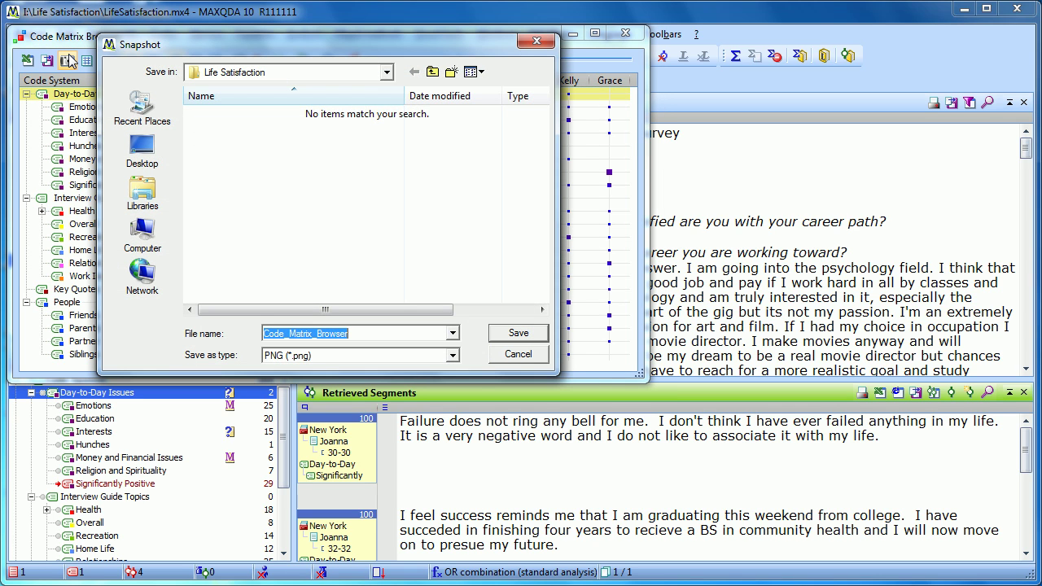
pyautogui.click(529, 357)
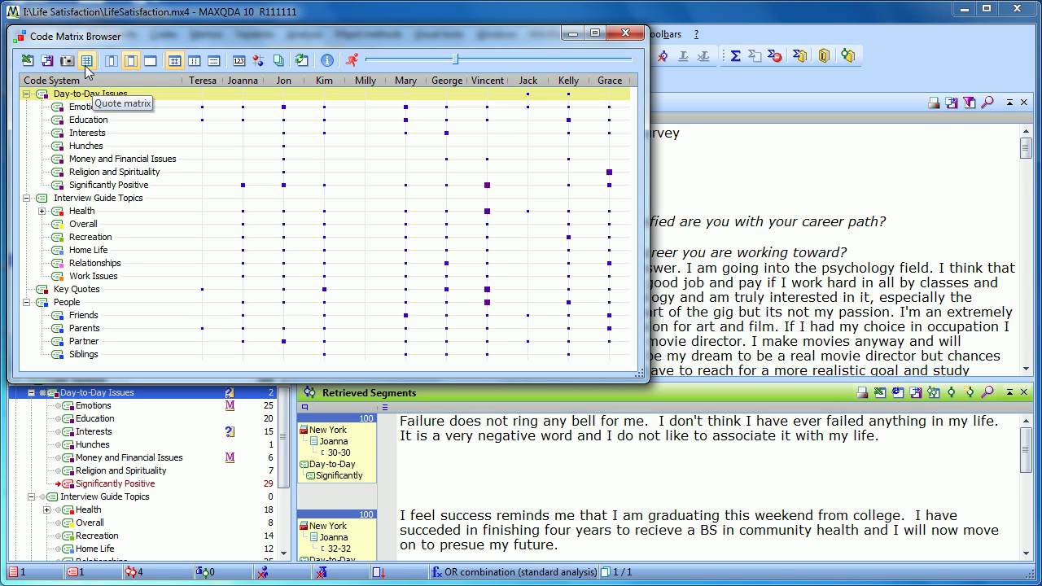
# Move the Code Matrix Browser to the screen centre and open the Mixed methods menu
pyautogui.moveTo(136, 35); pyautogui.dragTo(330, 180)
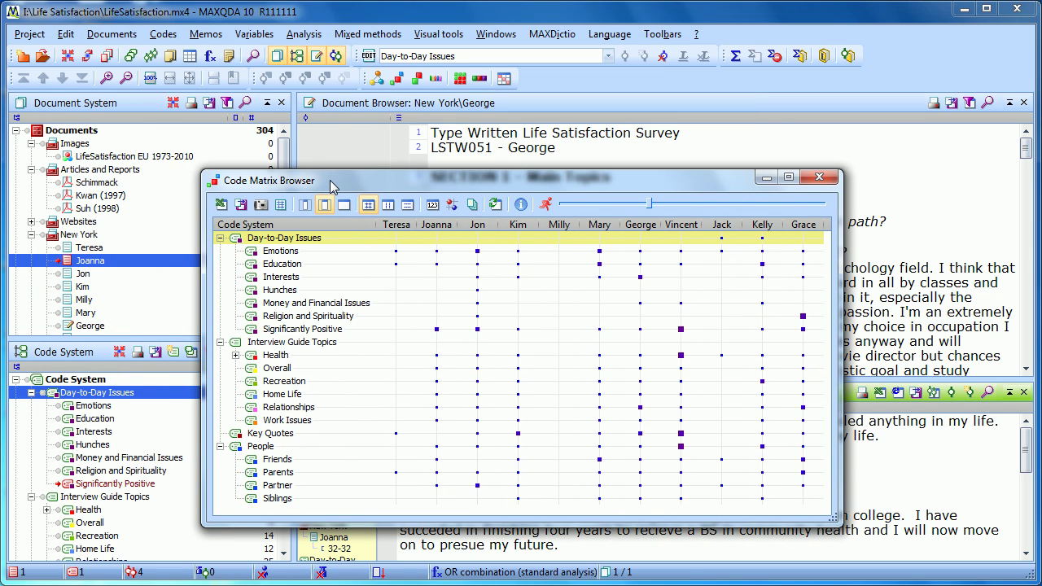
pyautogui.click(339, 39)
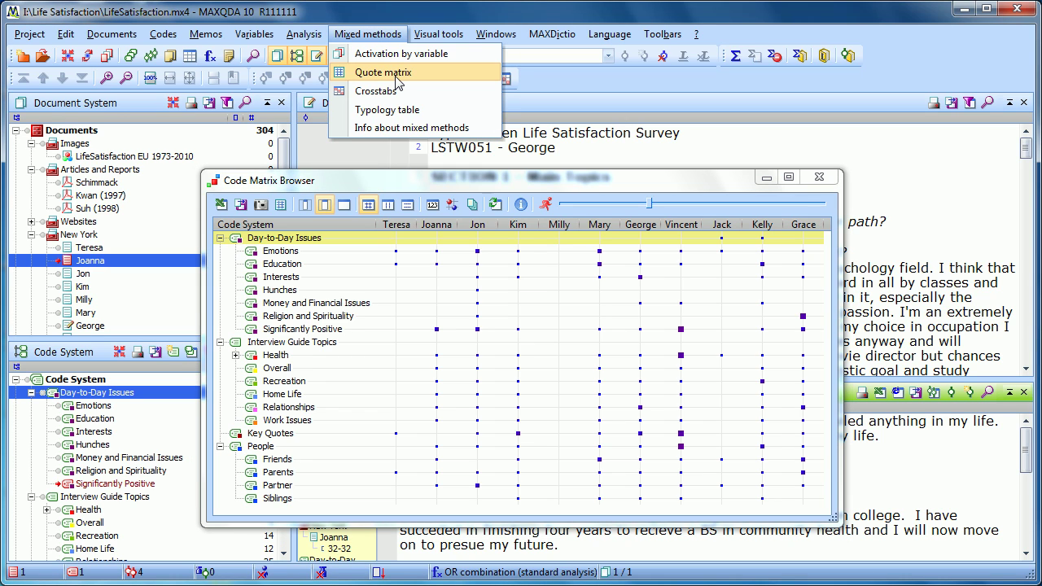
# Move the matrix window up-left and switch x-axis names from none to full to short
pyautogui.click(350, 180)
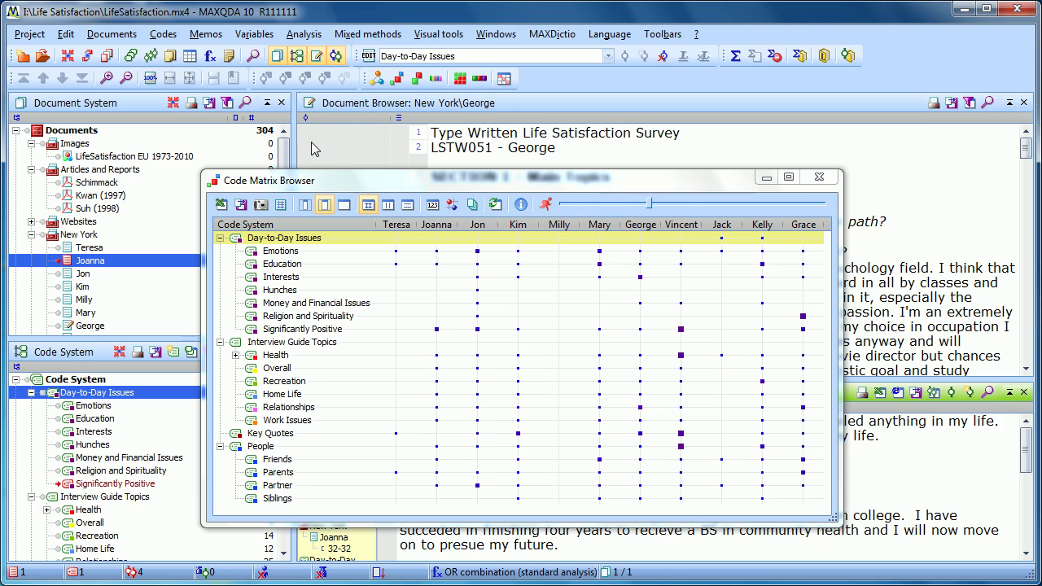
pyautogui.moveTo(328, 180); pyautogui.dragTo(288, 135)
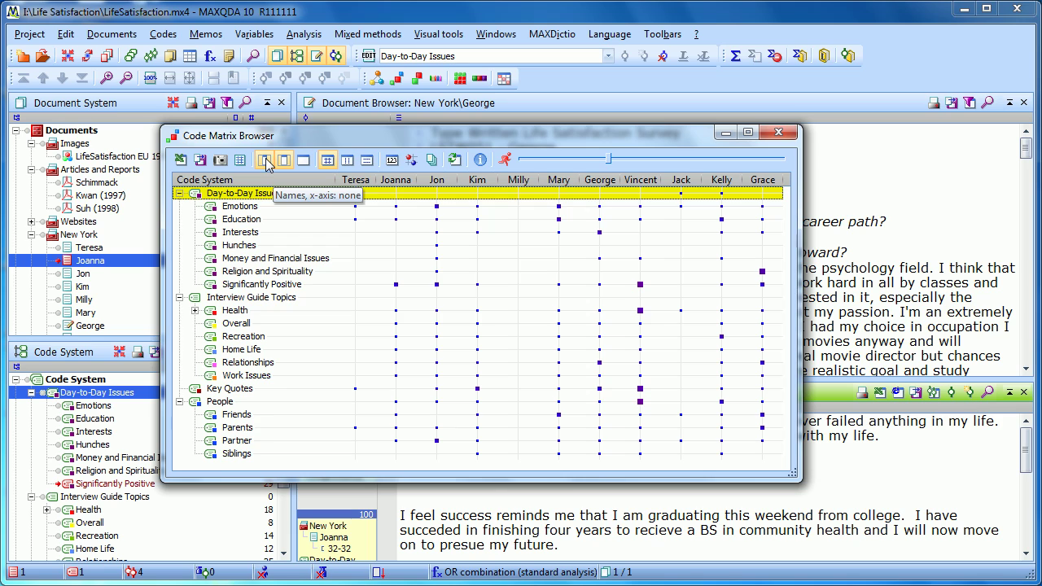
pyautogui.click(265, 161)
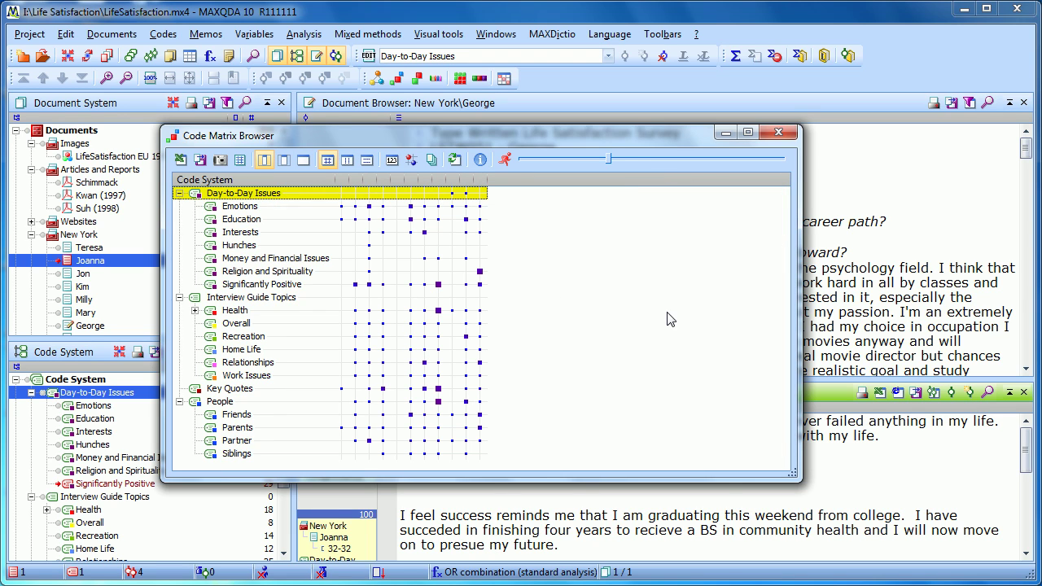
pyautogui.click(283, 159)
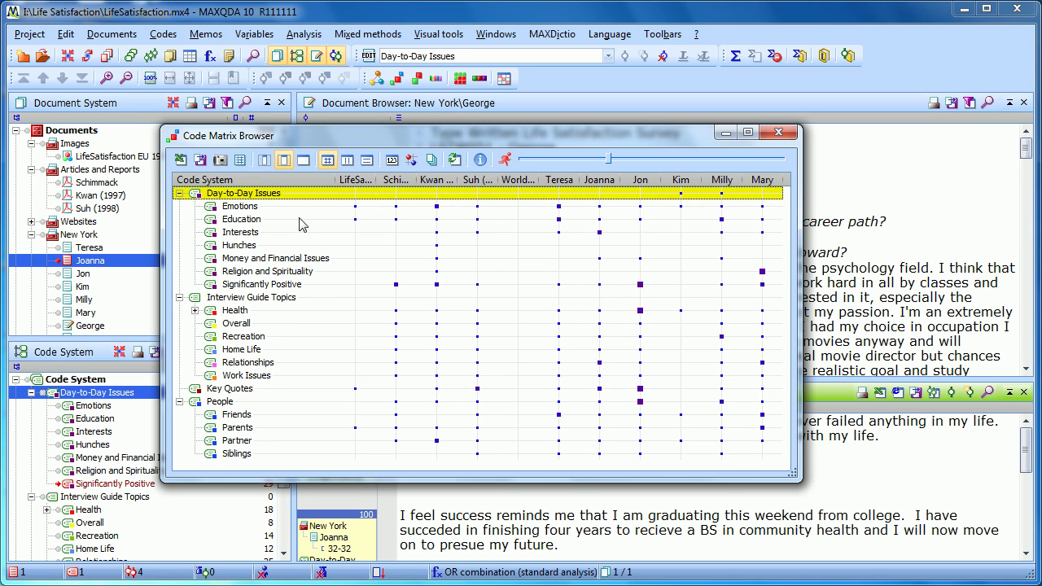
pyautogui.click(304, 159)
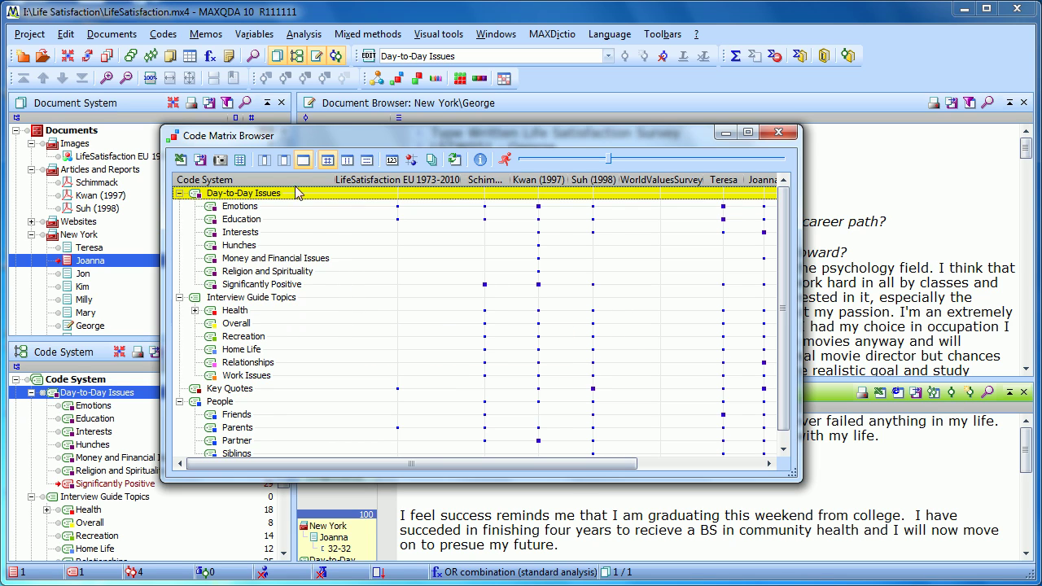
pyautogui.click(285, 165)
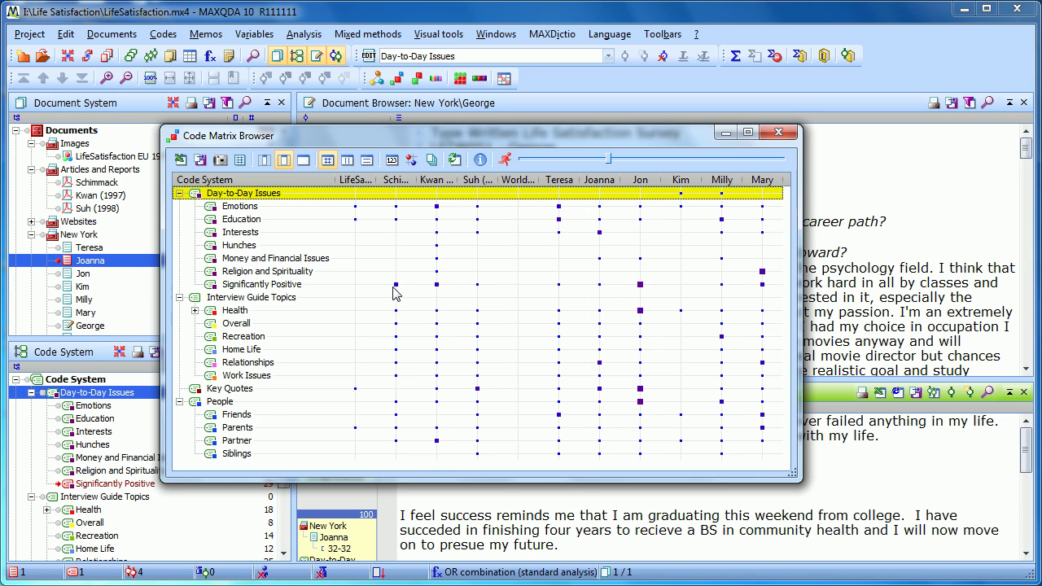
pyautogui.moveTo(396, 289)
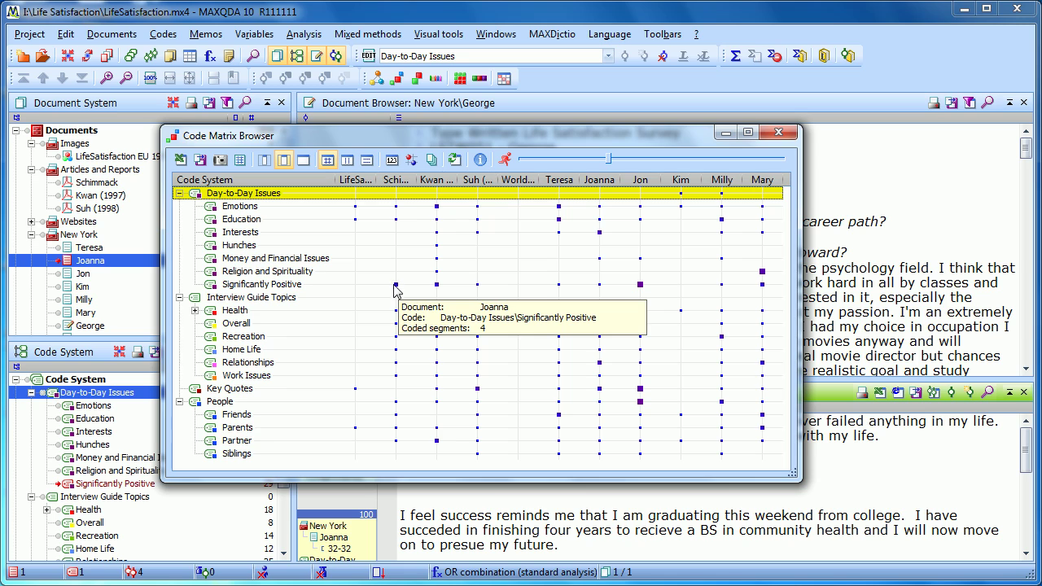
pyautogui.moveTo(390, 140); pyautogui.dragTo(395, 191)
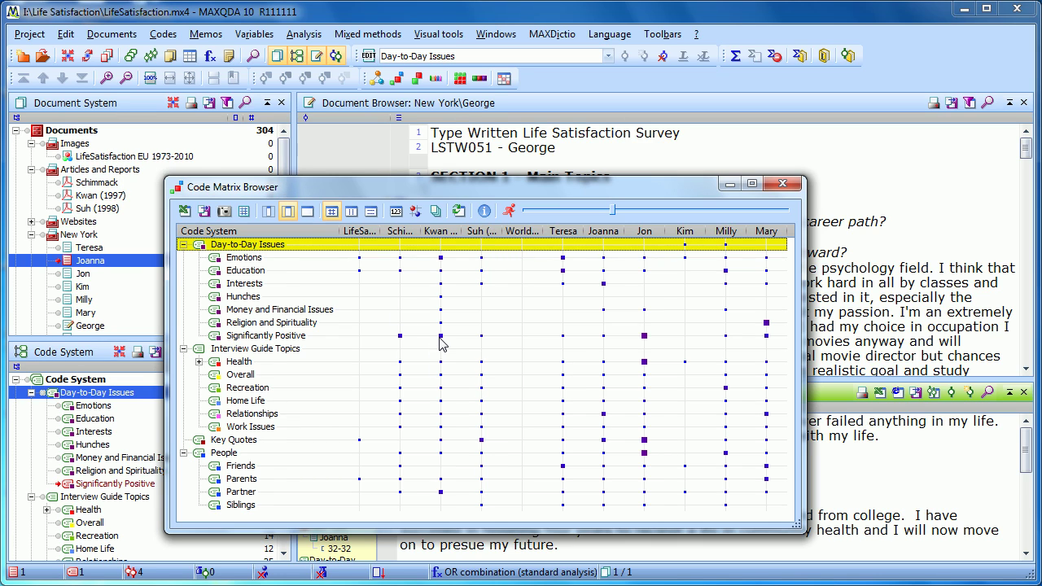
# Compare column- and row-relative symbol sizing on the Health and Overall rows, then restore all-segments sizing
pyautogui.moveTo(440, 343)
pyautogui.click(355, 215)
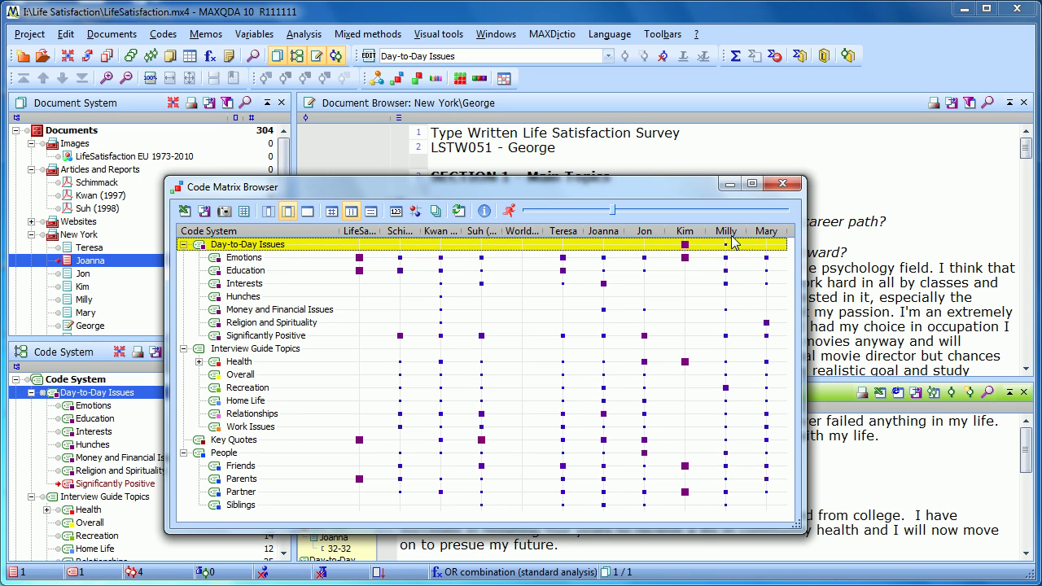
pyautogui.moveTo(726, 388)
pyautogui.click(367, 215)
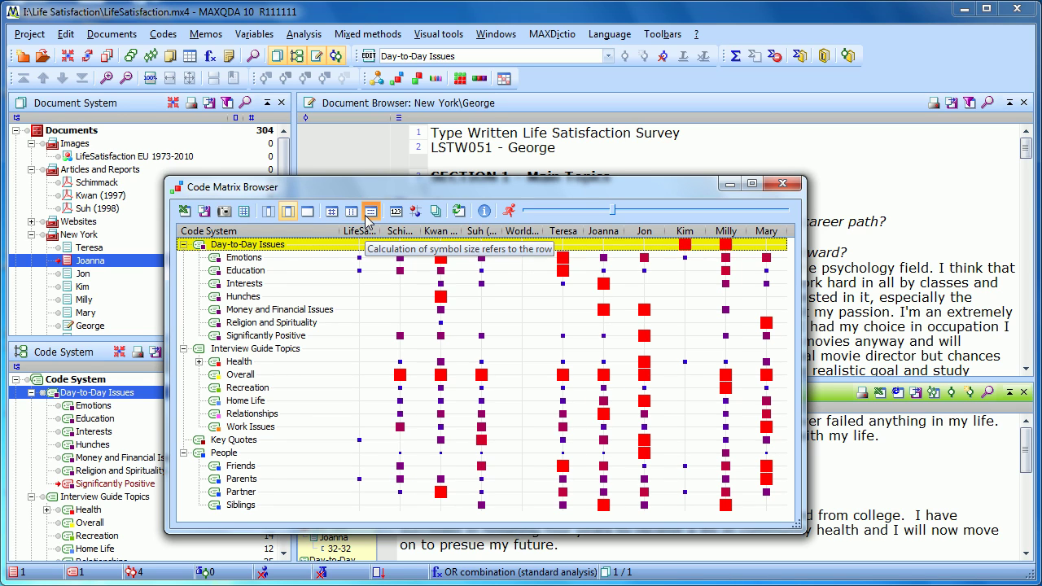
pyautogui.click(309, 362)
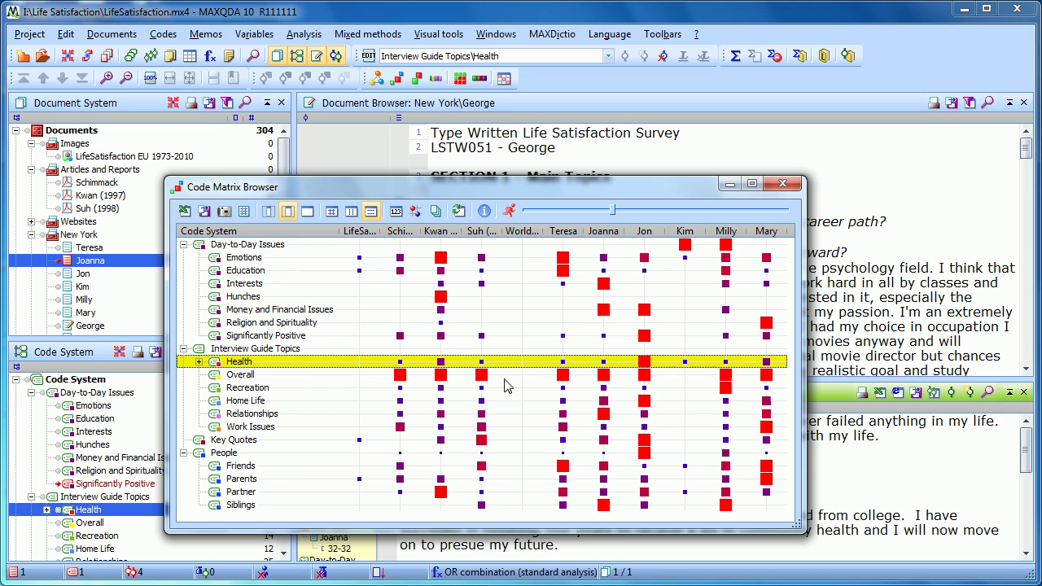
pyautogui.click(277, 379)
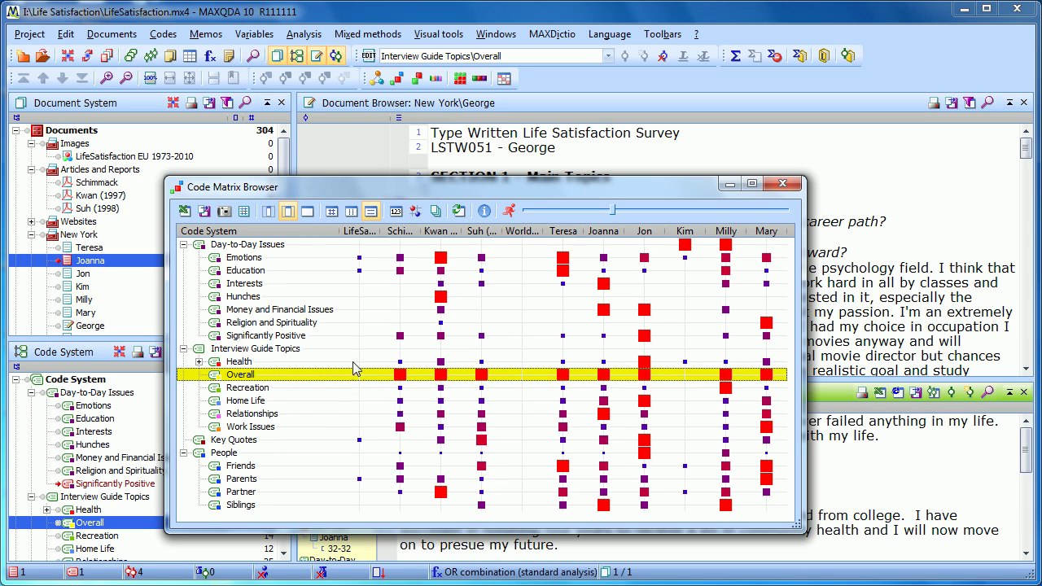
pyautogui.moveTo(365, 425)
pyautogui.moveTo(554, 262)
pyautogui.moveTo(405, 377)
pyautogui.click(337, 215)
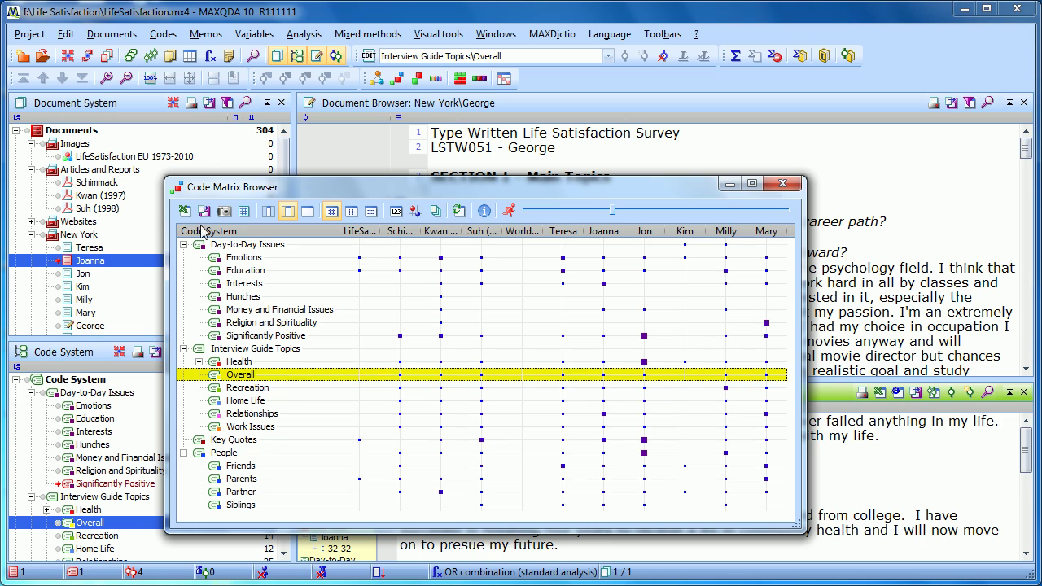
# Toggle the 123 values display on, off and on to show numeric cell counts
pyautogui.click(396, 212)
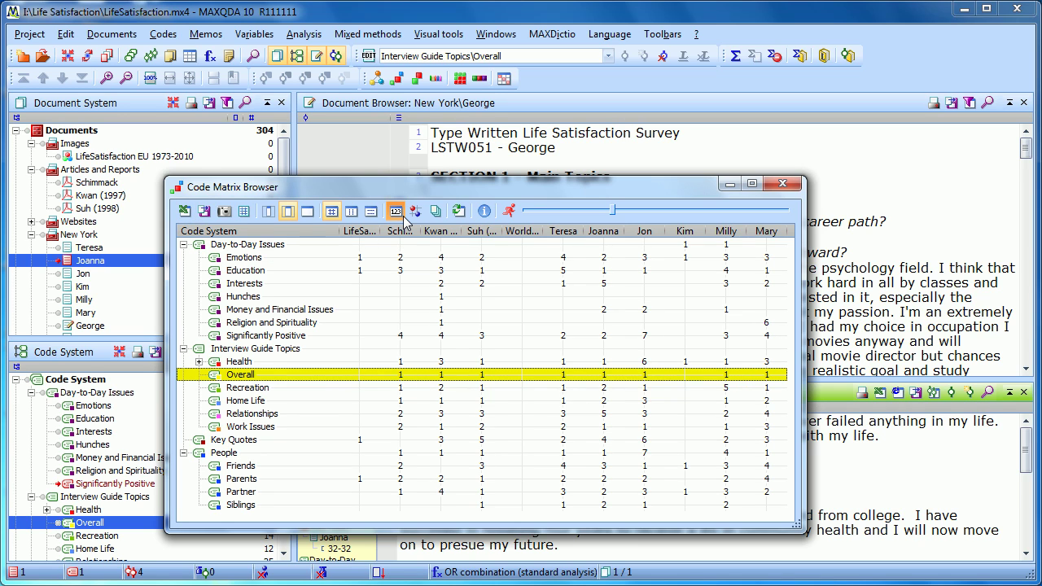
pyautogui.moveTo(370, 407)
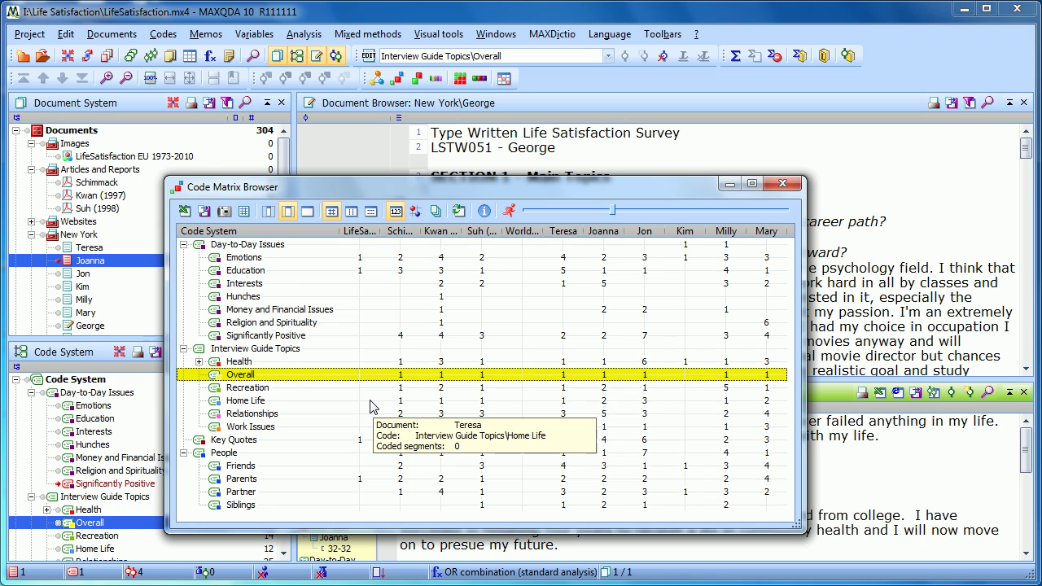
pyautogui.click(396, 211)
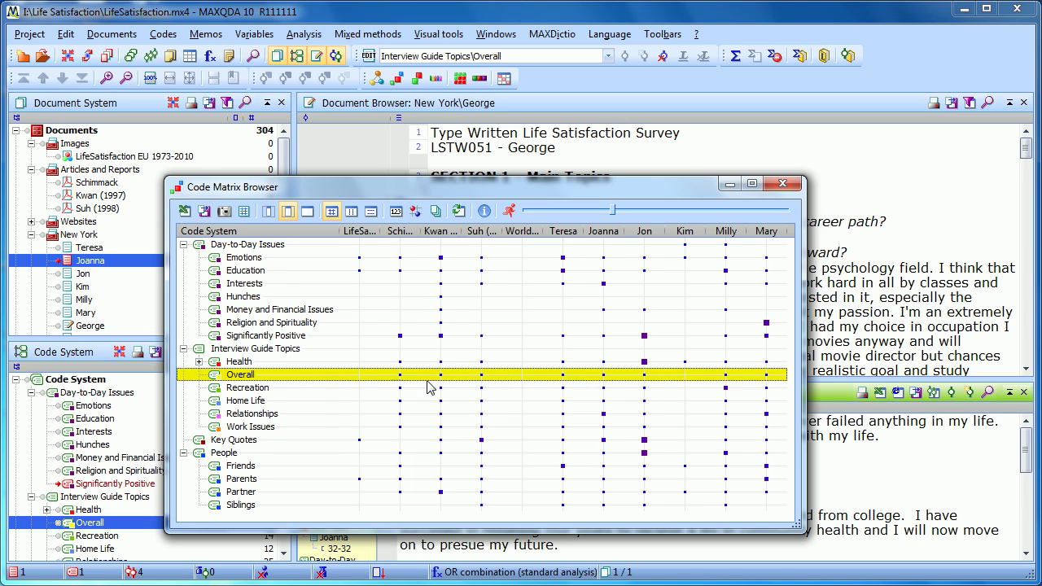
pyautogui.moveTo(647, 341)
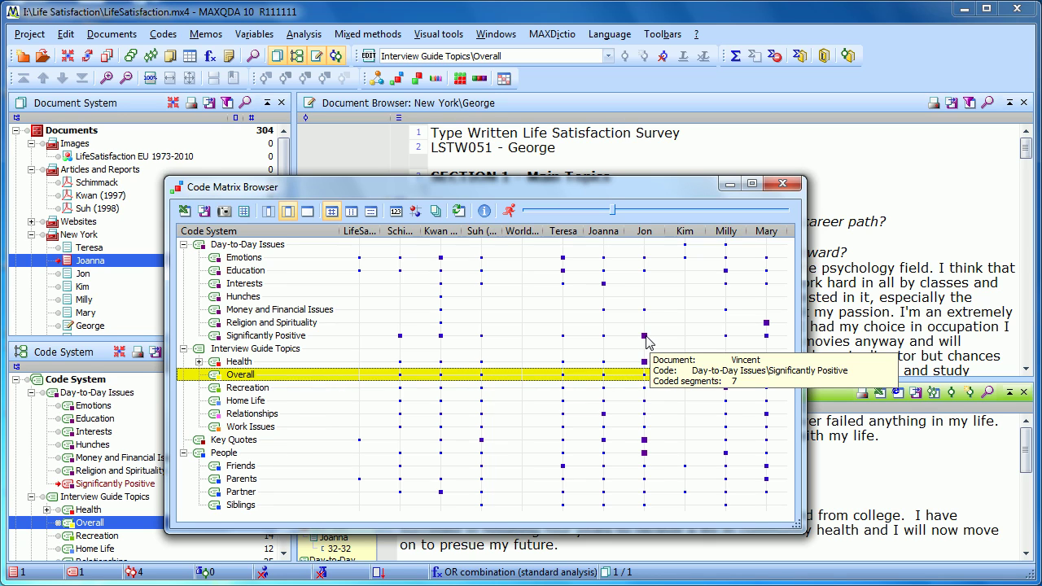
pyautogui.click(396, 213)
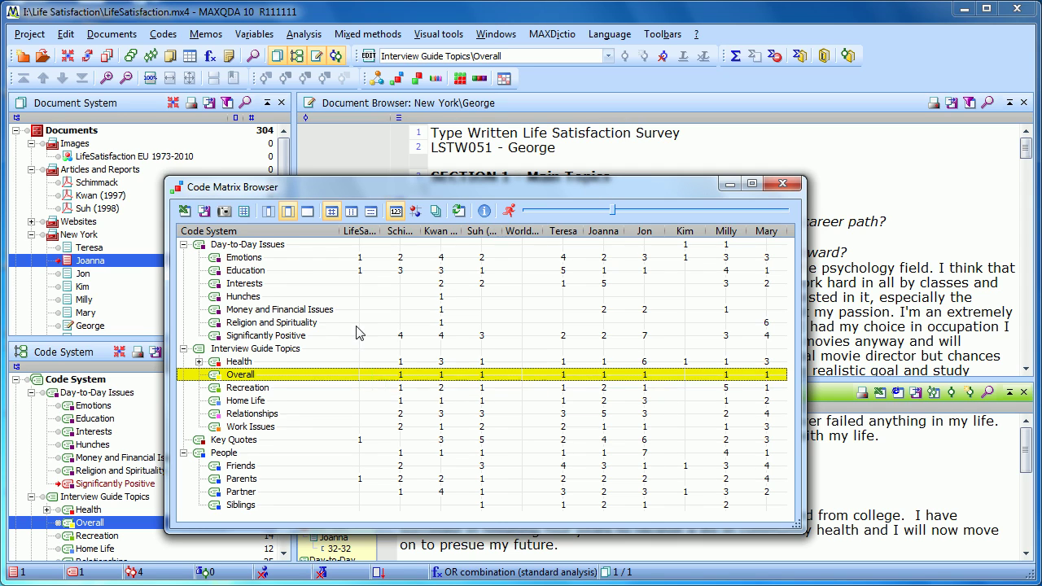
pyautogui.moveTo(352, 324)
# Turn off numeric values, try circle nodes, then revert the matrix to squares
pyautogui.click(396, 212)
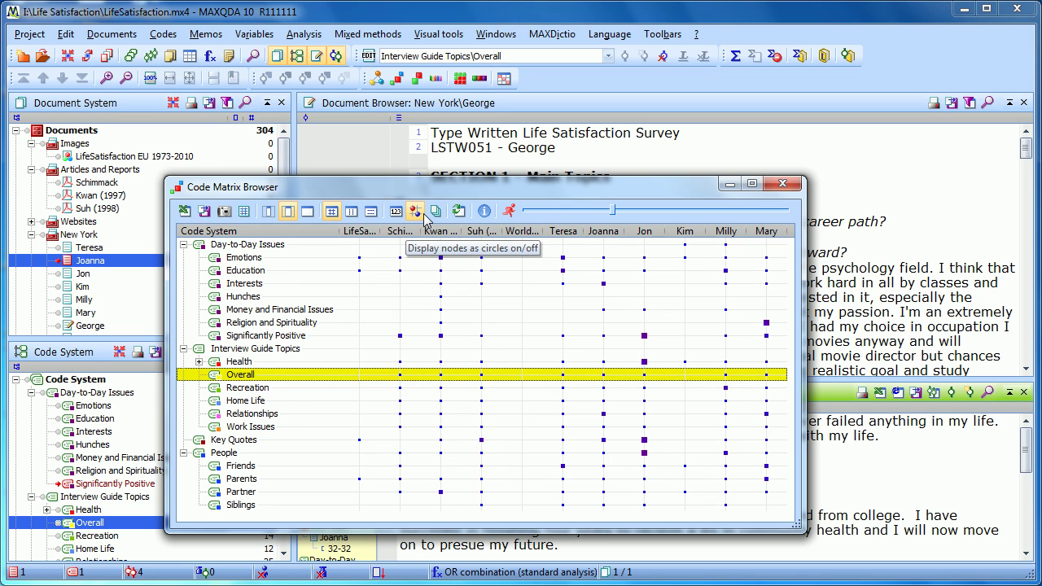
pyautogui.click(424, 219)
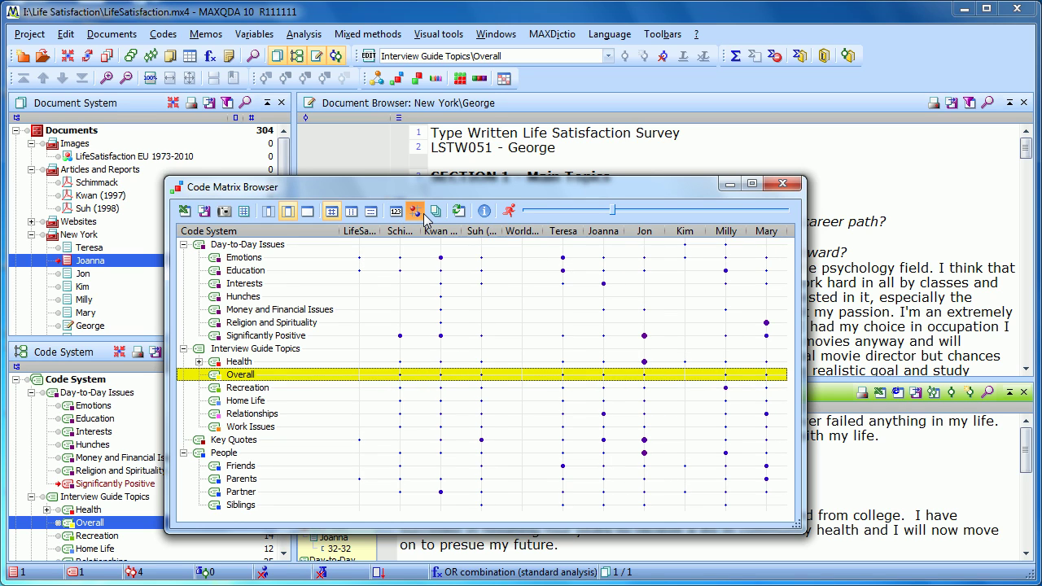
pyautogui.click(424, 218)
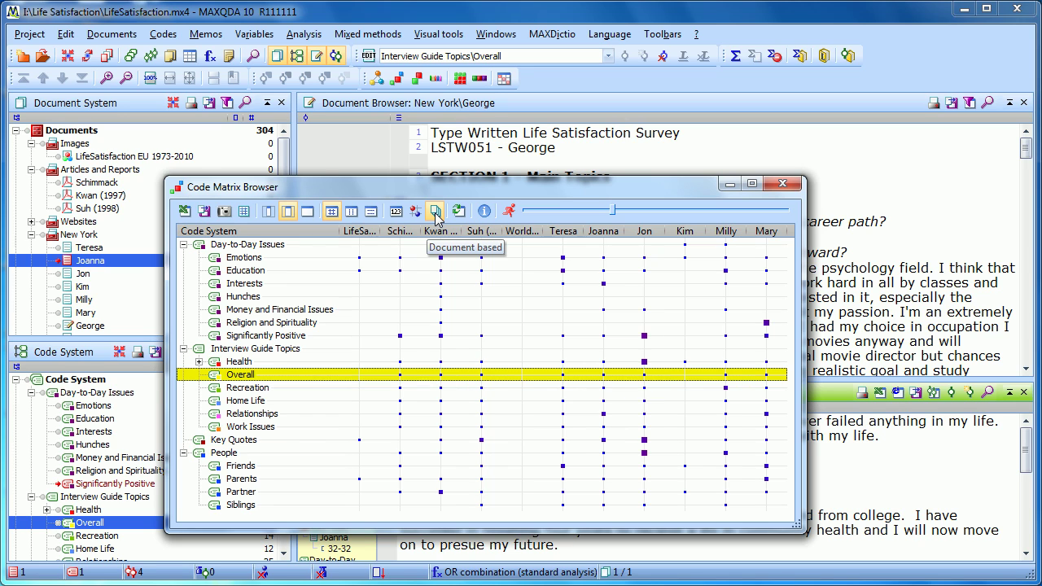
pyautogui.click(437, 211)
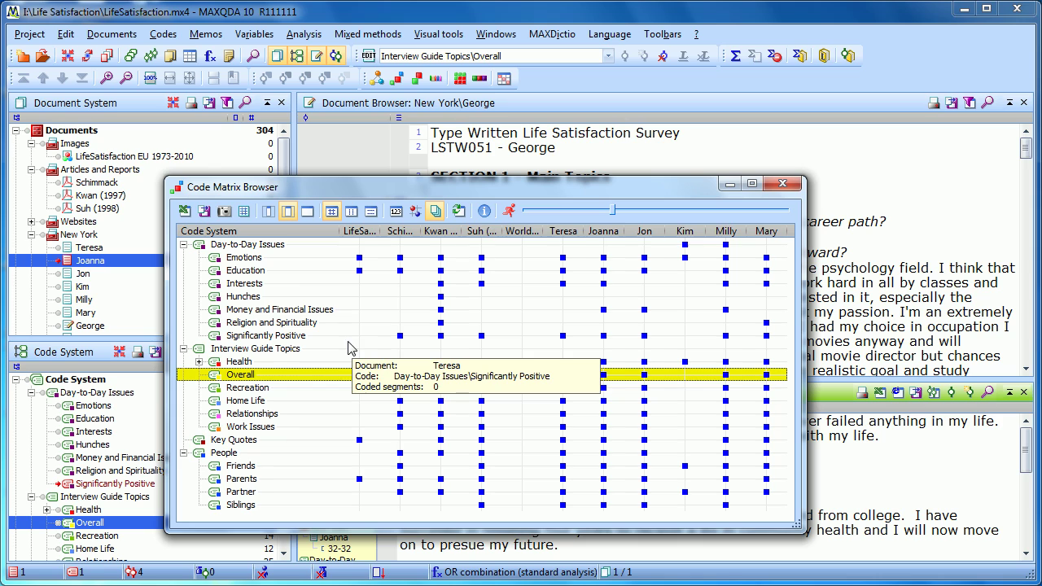
pyautogui.click(286, 336)
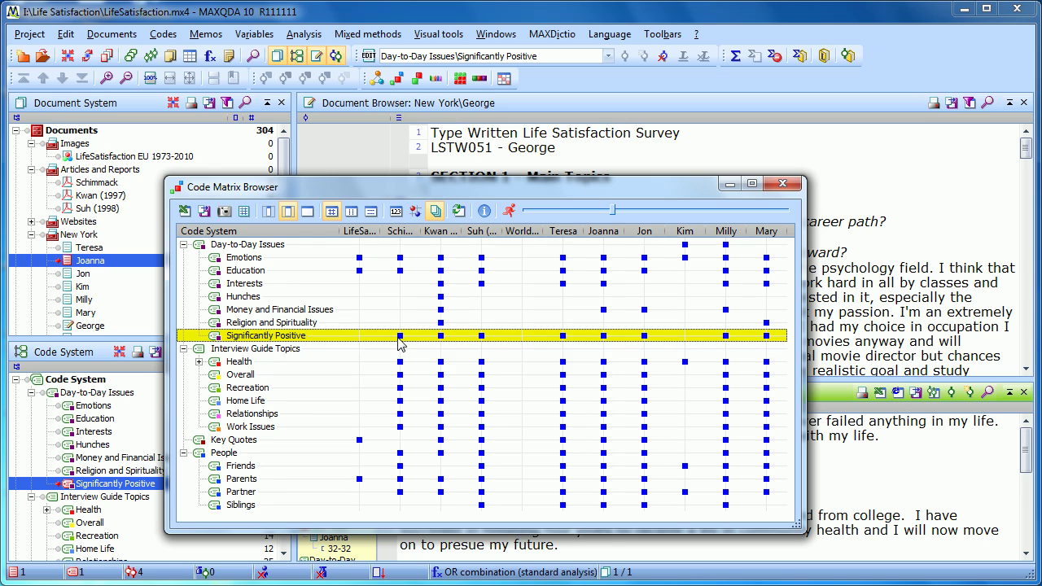
pyautogui.moveTo(401, 338)
pyautogui.moveTo(519, 337)
pyautogui.click(435, 212)
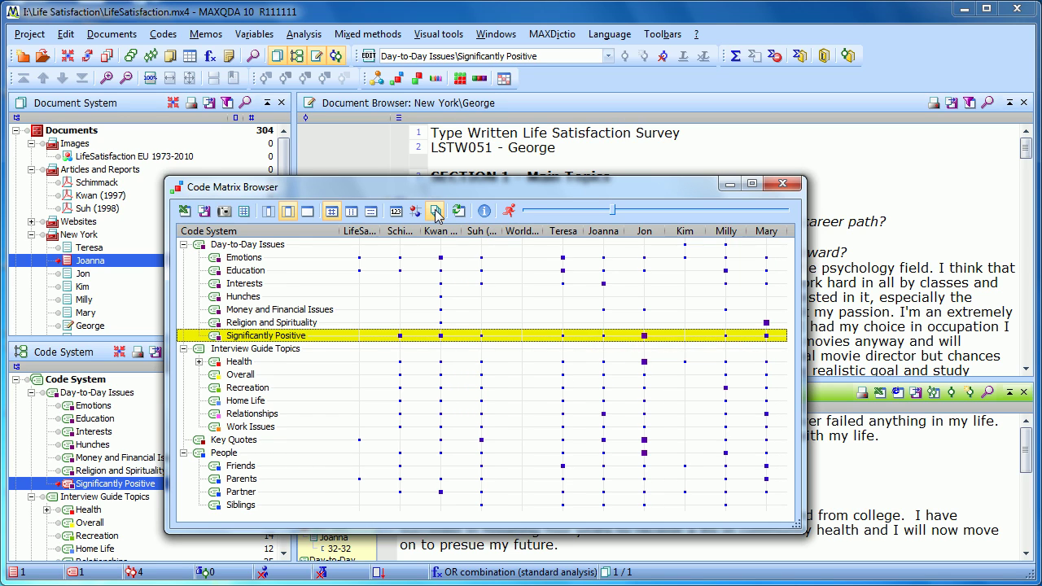
pyautogui.click(490, 212)
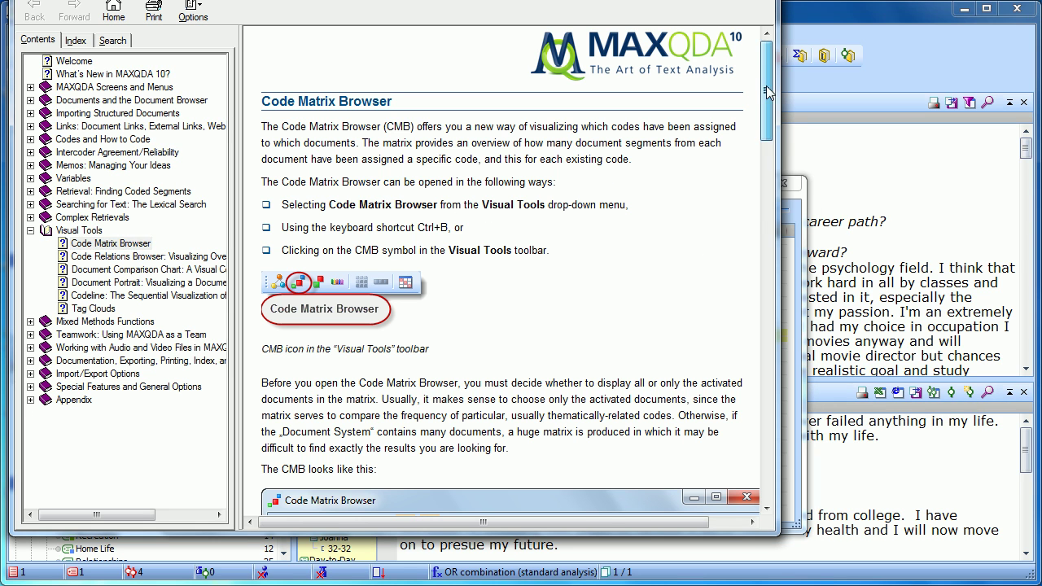
pyautogui.moveTo(766, 90); pyautogui.dragTo(766, 242)
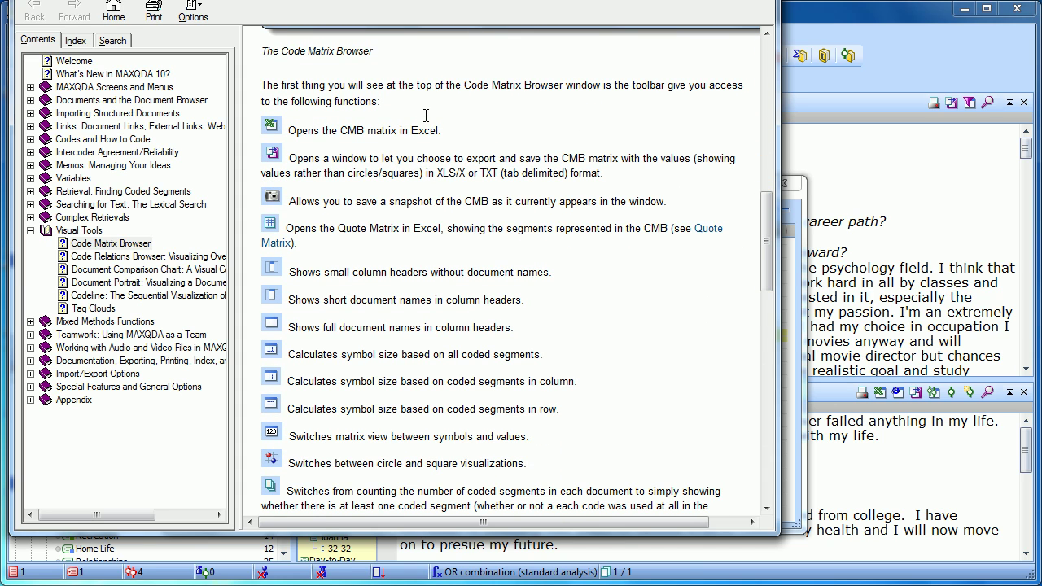
pyautogui.hotkey('alt', 'F4')
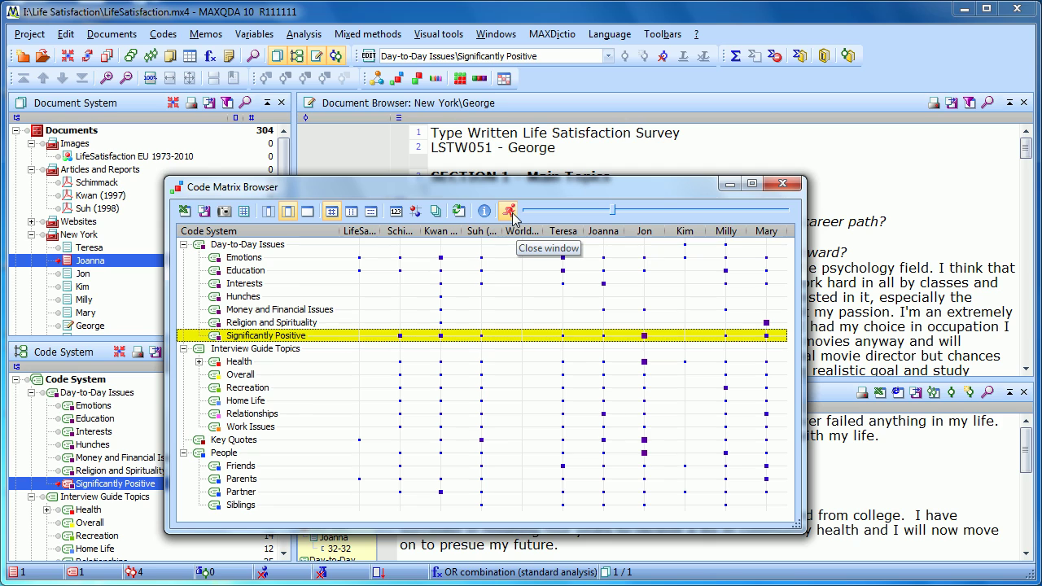
# Stretch the matrix columns past the window width and scroll horizontally to the LifeSatisfaction and Schimmack columns
pyautogui.click(612, 213)
pyautogui.moveTo(613, 213); pyautogui.dragTo(529, 218)
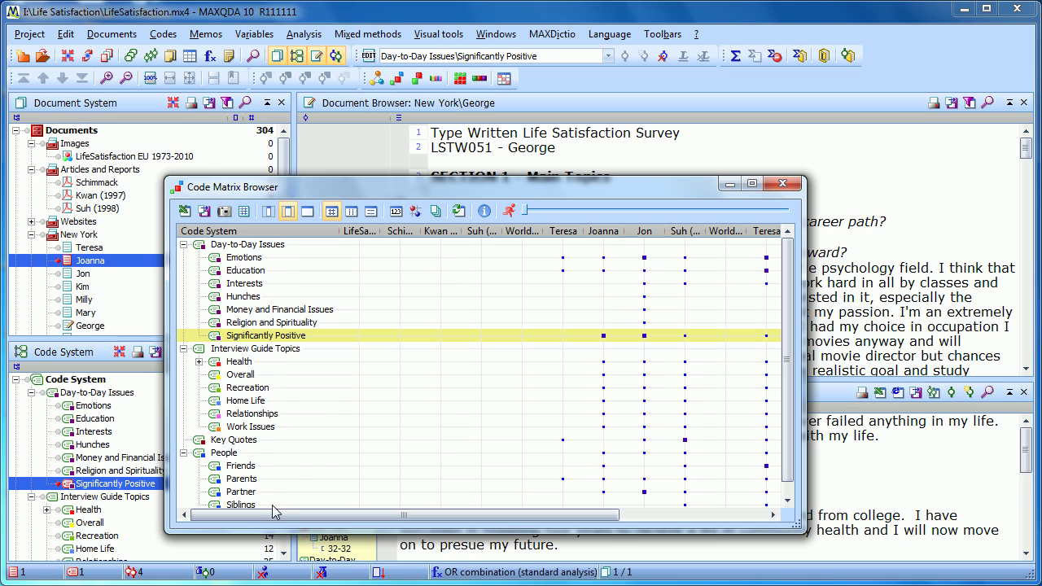
pyautogui.moveTo(275, 513)
pyautogui.mouseDown()
pyautogui.moveTo(400, 509)
pyautogui.moveTo(263, 519)
pyautogui.mouseUp()
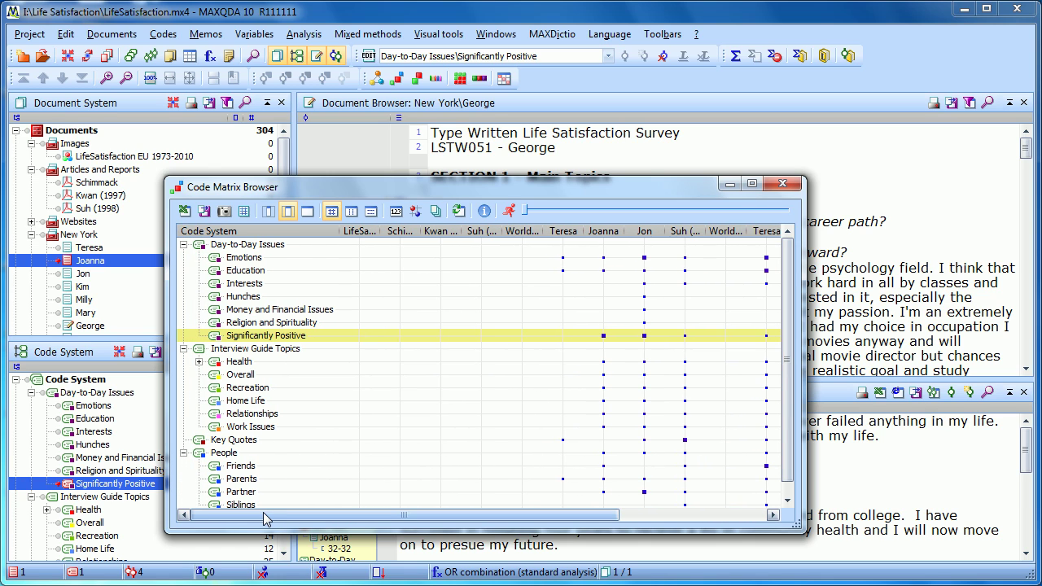